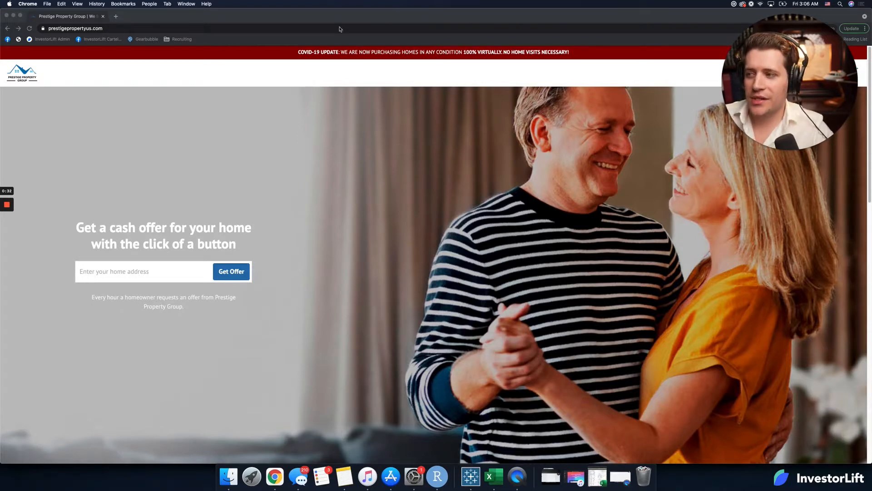
Step: Close the standalone Prestige Property Group window and bring up the Immediate Home Offer website
{"action": "left_click", "coordinate": [149, 94]}
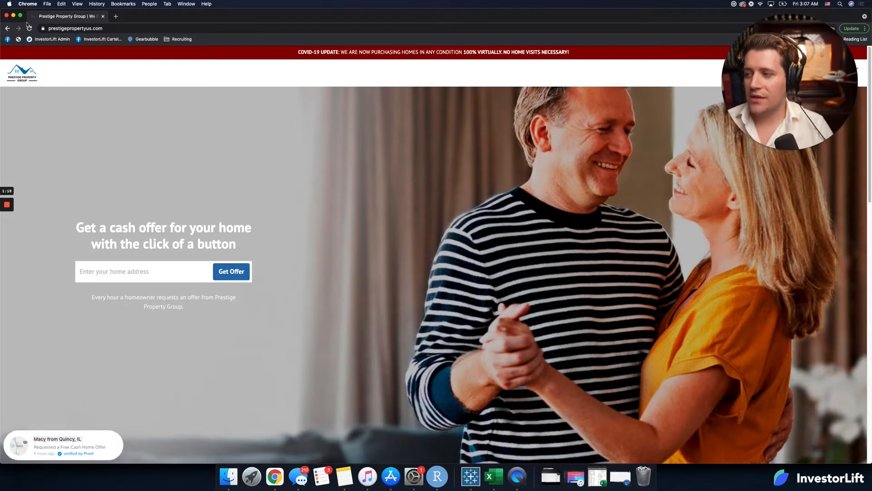
{"action": "left_click", "coordinate": [6, 16]}
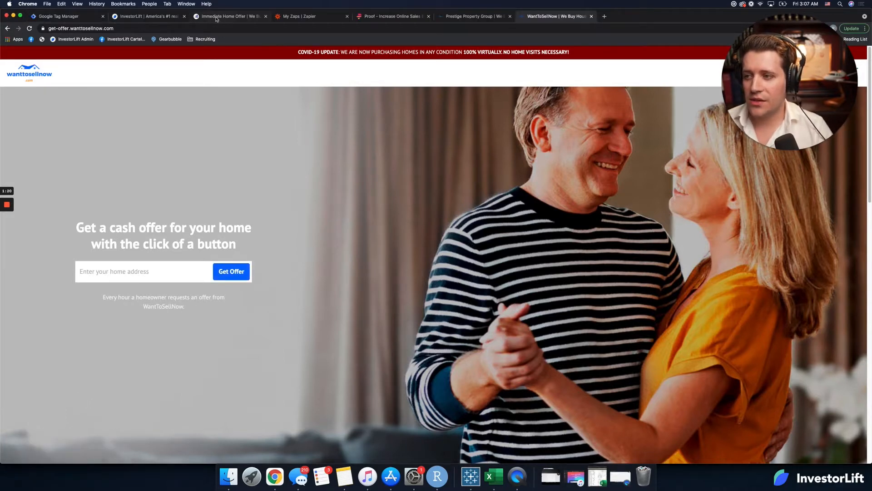
{"action": "left_click", "coordinate": [239, 16]}
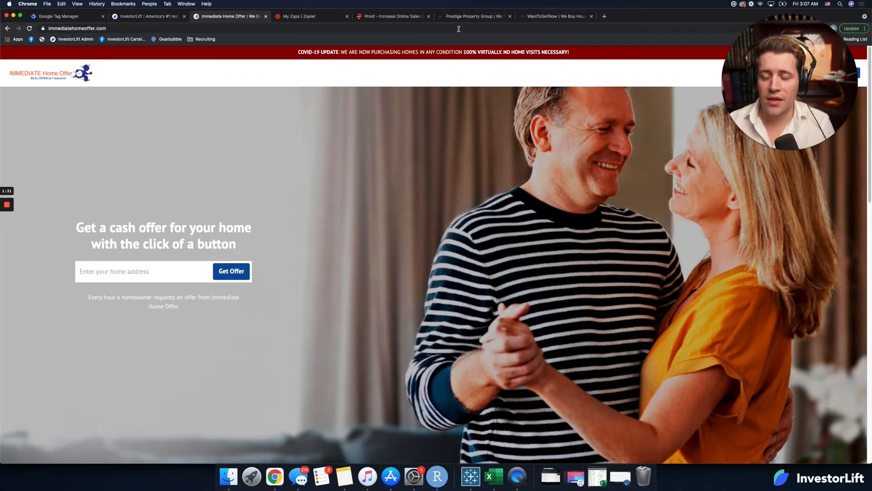
Step: Enter the Pulse dashboard from the Proof website and select the header snippet in the Install My Pixel instructions
{"action": "left_click", "coordinate": [393, 16]}
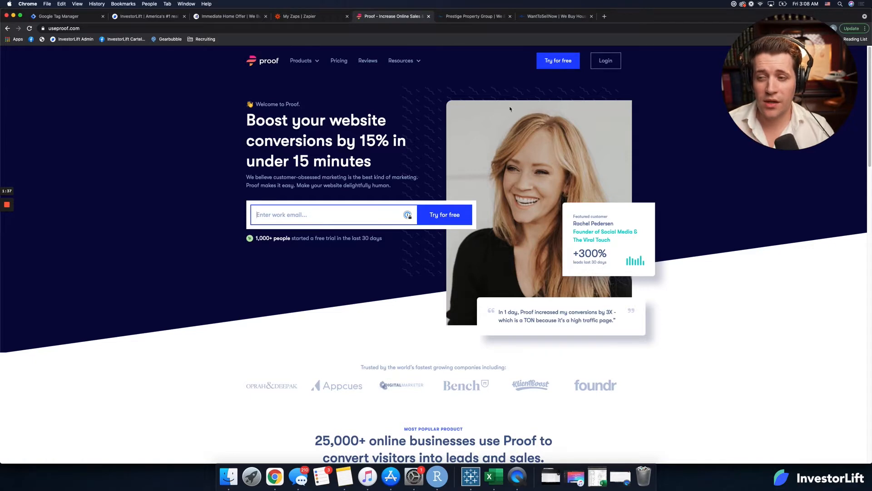
{"action": "left_click", "coordinate": [149, 28]}
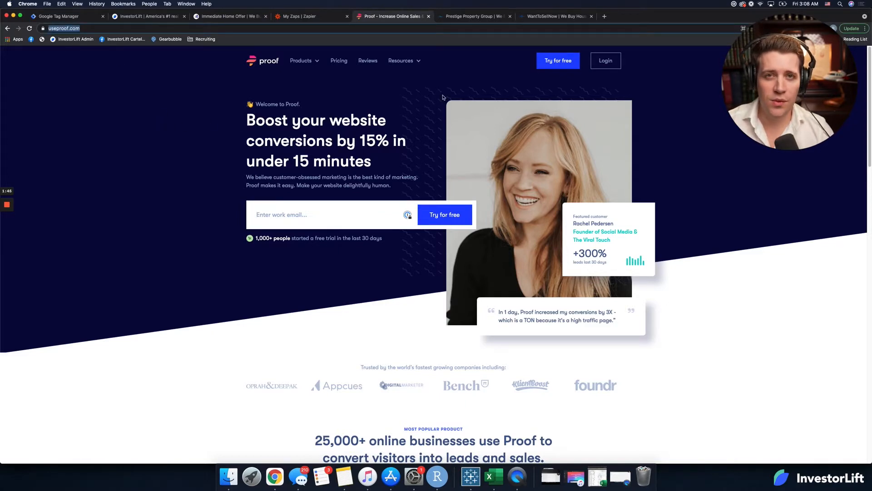
{"action": "left_click", "coordinate": [638, 94]}
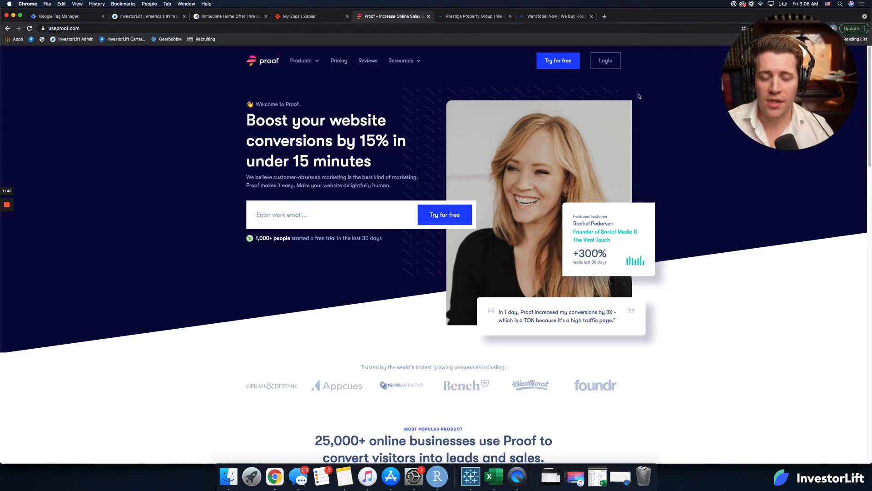
{"action": "left_click", "coordinate": [610, 65]}
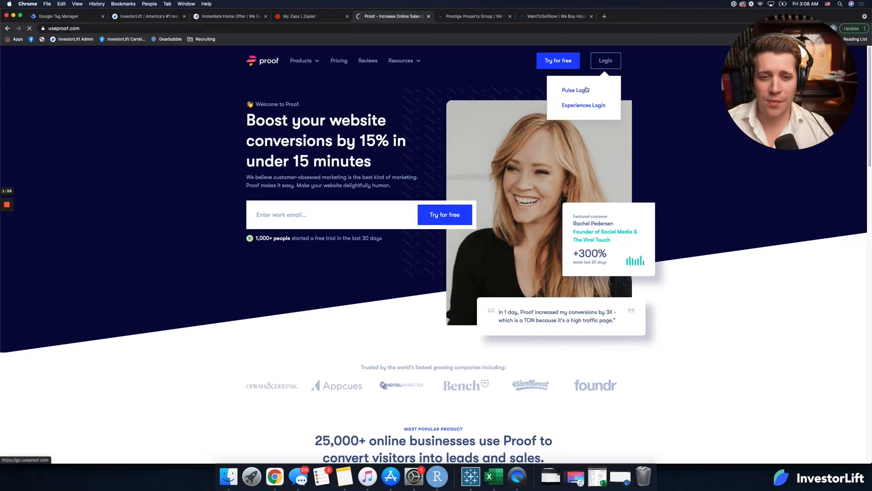
{"action": "left_click", "coordinate": [590, 87]}
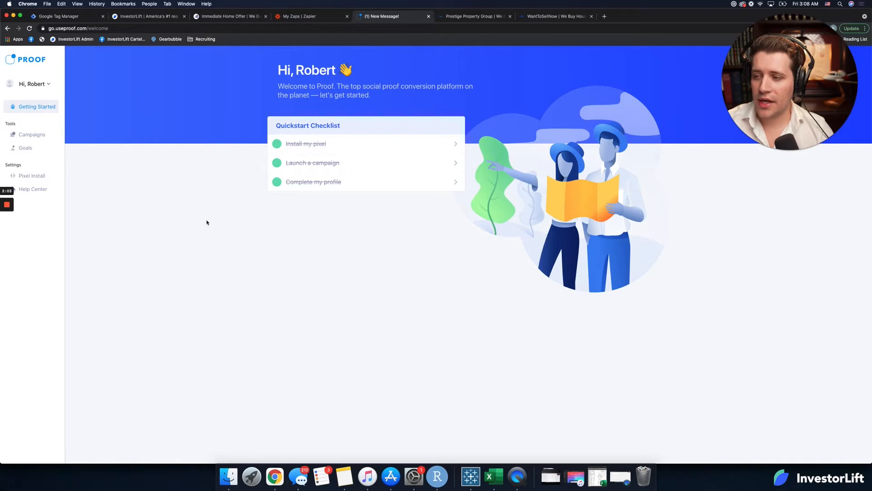
{"action": "left_click", "coordinate": [326, 145]}
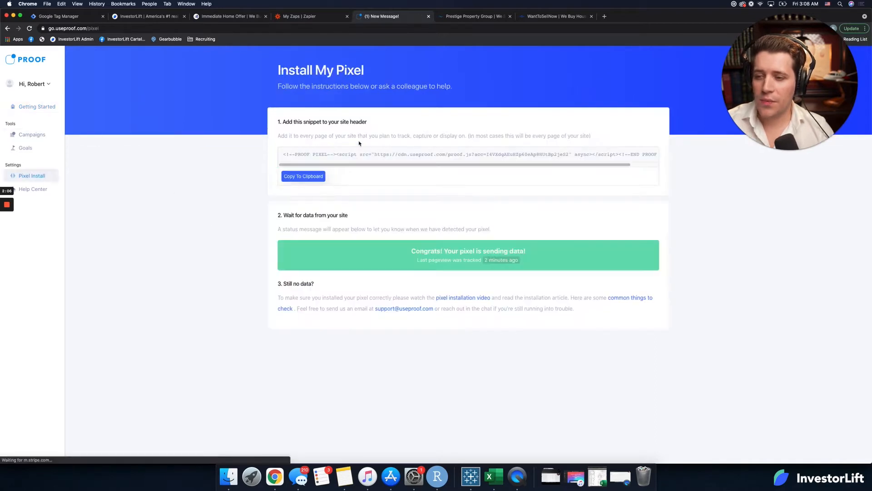
{"action": "triple_click", "coordinate": [459, 156]}
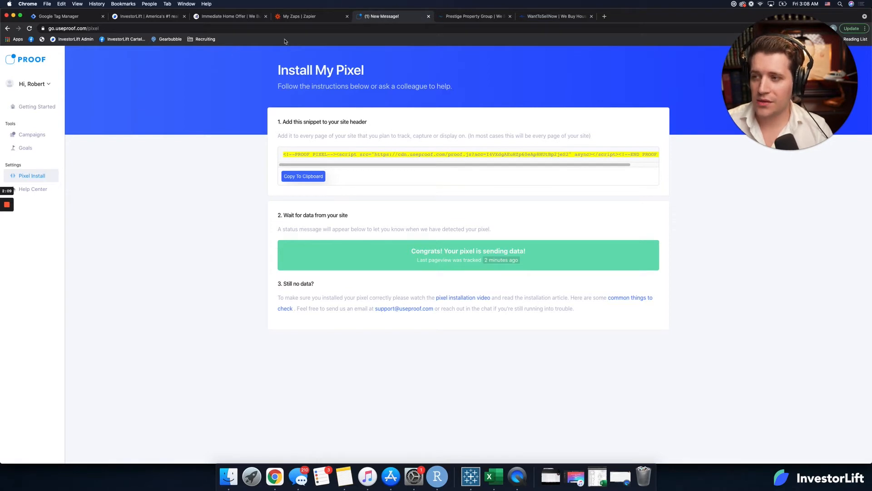
{"action": "left_click", "coordinate": [68, 17]}
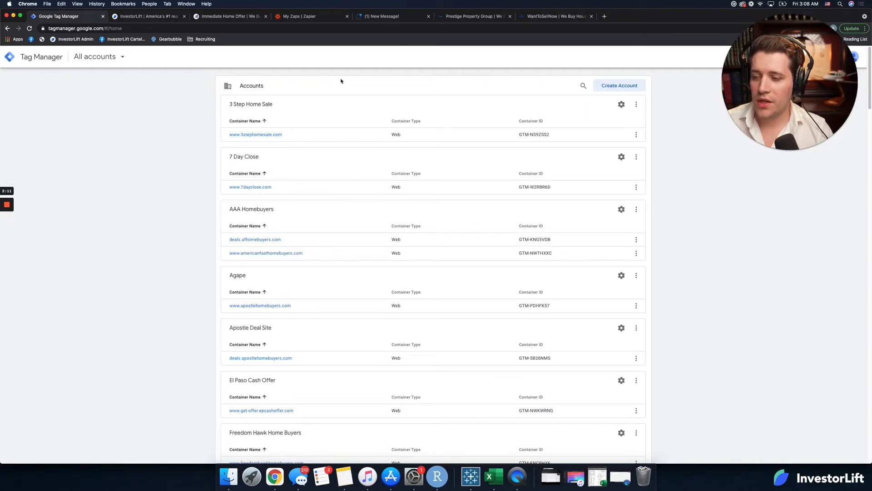
{"action": "left_click", "coordinate": [265, 135]}
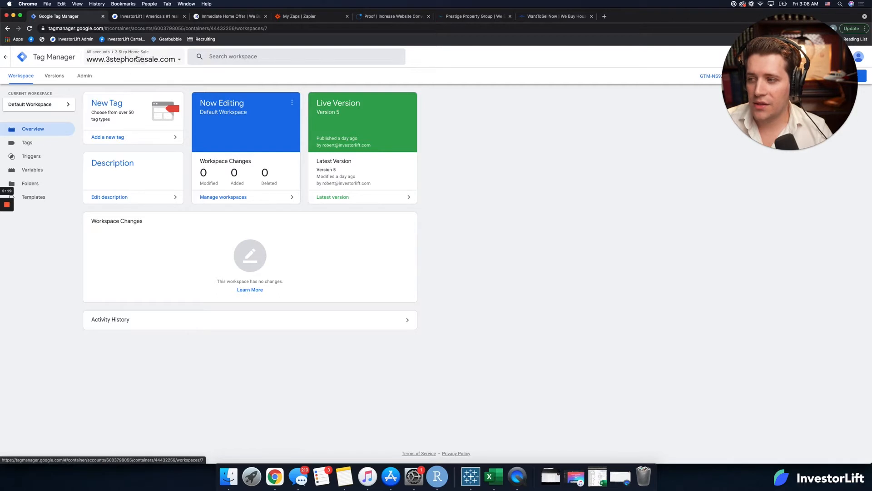
{"action": "left_click", "coordinate": [137, 57]}
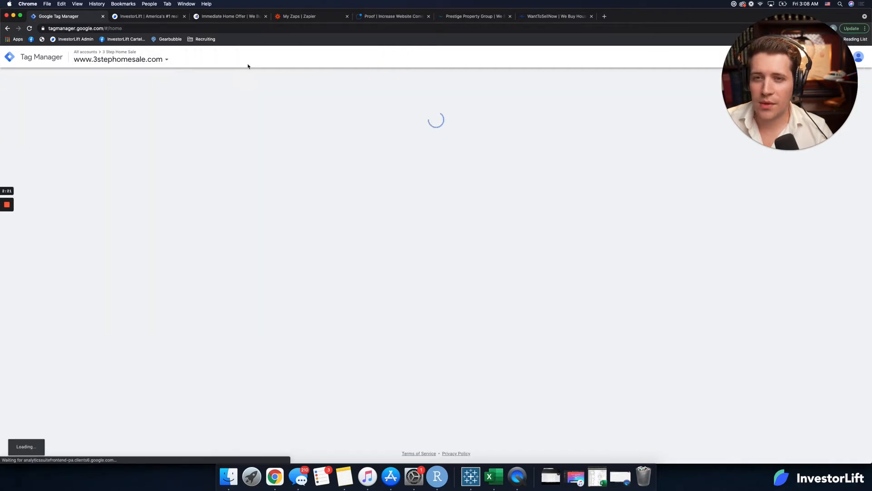
{"action": "left_click", "coordinate": [120, 59]}
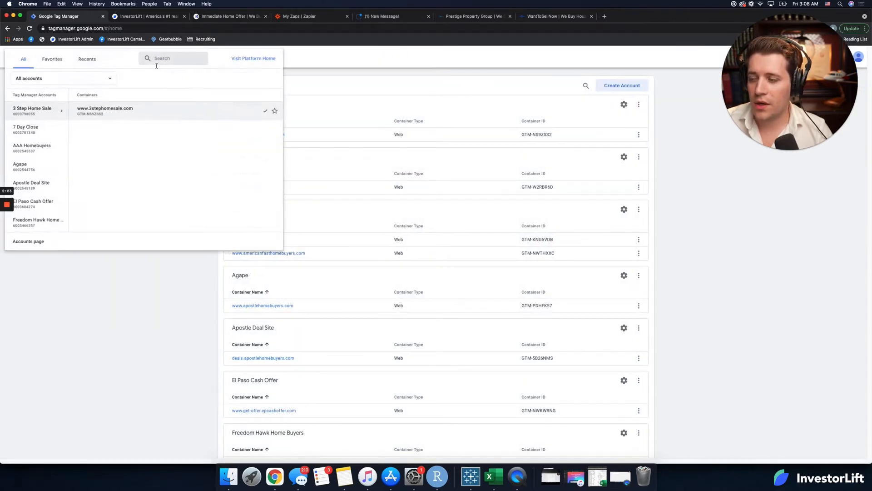
{"action": "left_click", "coordinate": [117, 302]}
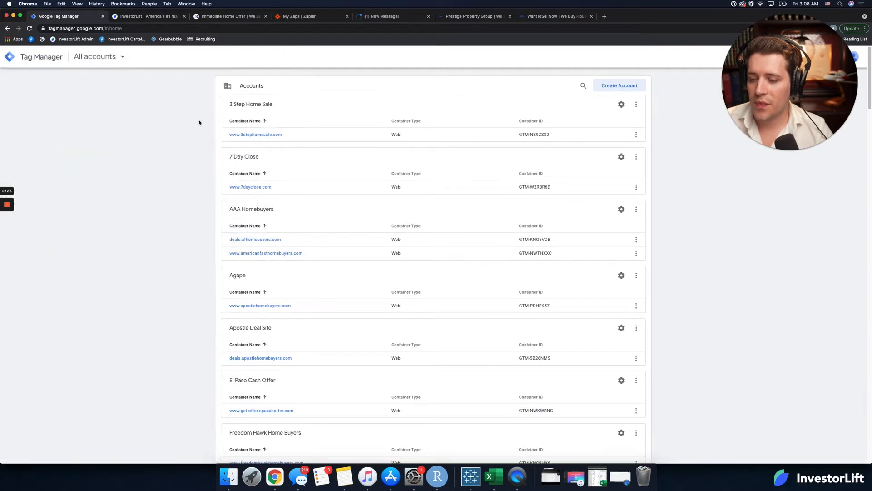
Step: Start a new Tag Manager account and name it Immediate Home Offer
{"action": "left_click", "coordinate": [615, 87]}
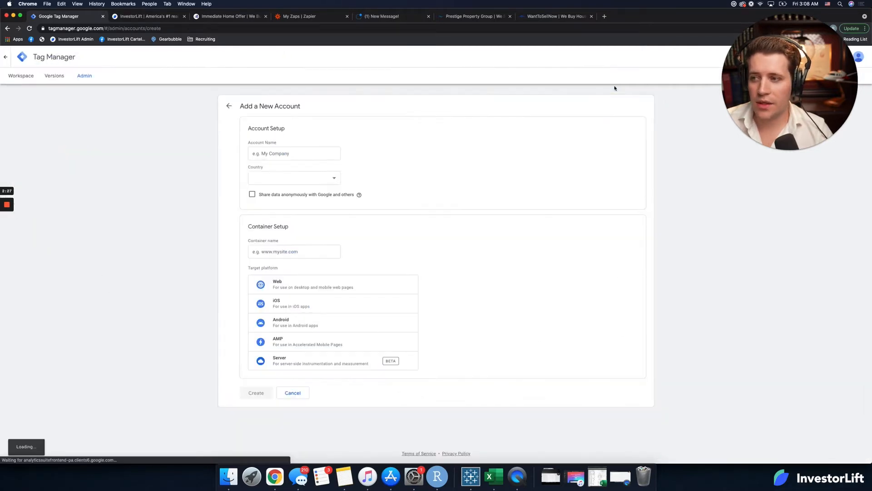
{"action": "left_click", "coordinate": [295, 153]}
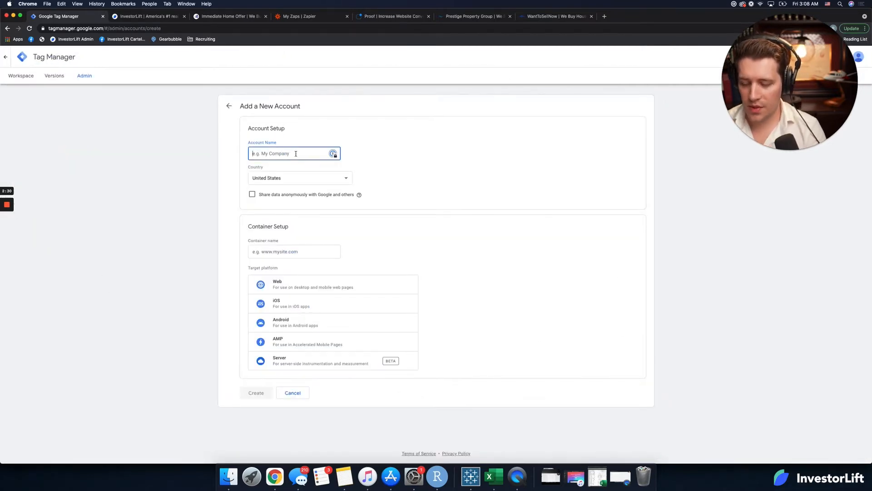
{"action": "type", "text": "Imme"}
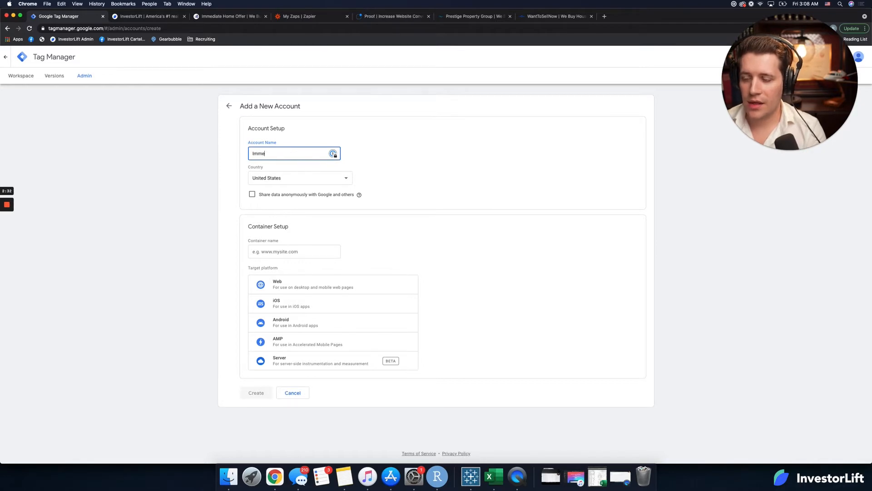
{"action": "type", "text": "diate Home Offer"}
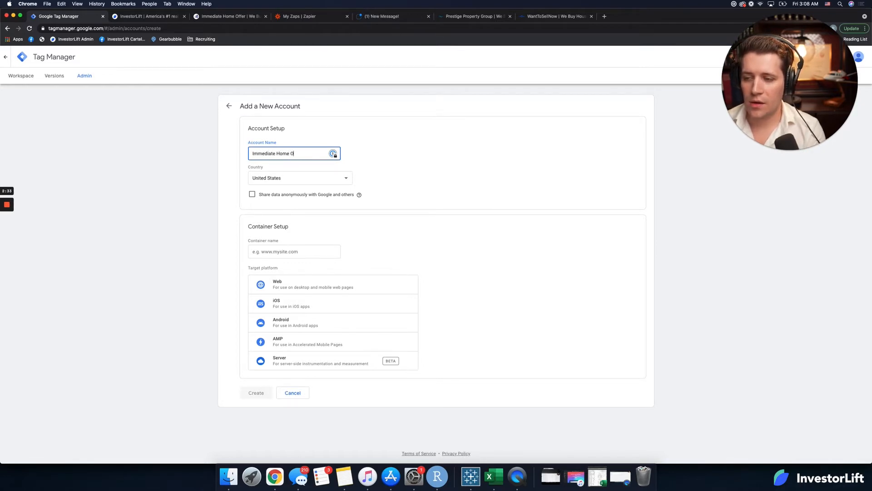
Step: Copy the Immediate Home Offer website's address and use it as the container name, trimmed to immediatehomeoffer.com
{"action": "left_click", "coordinate": [231, 16]}
{"action": "left_click", "coordinate": [225, 27]}
{"action": "key", "text": "super+c"}
{"action": "left_click", "coordinate": [157, 17]}
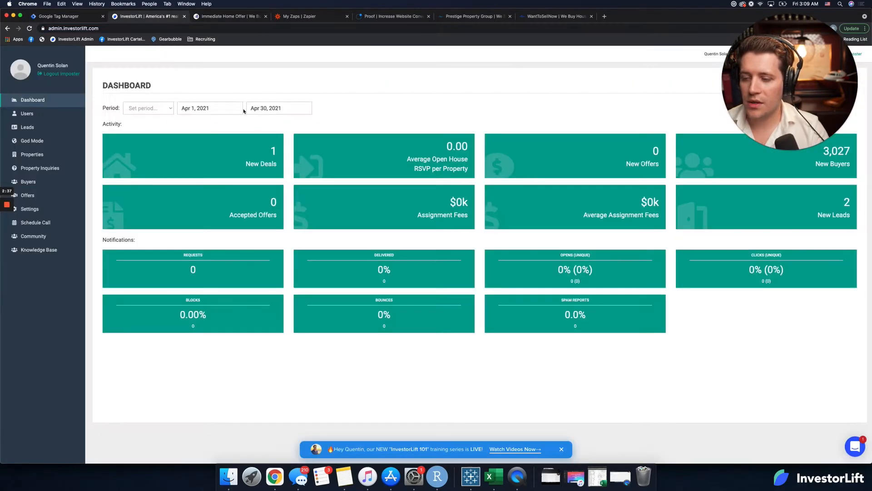
{"action": "left_click", "coordinate": [246, 18]}
{"action": "left_click", "coordinate": [386, 18]}
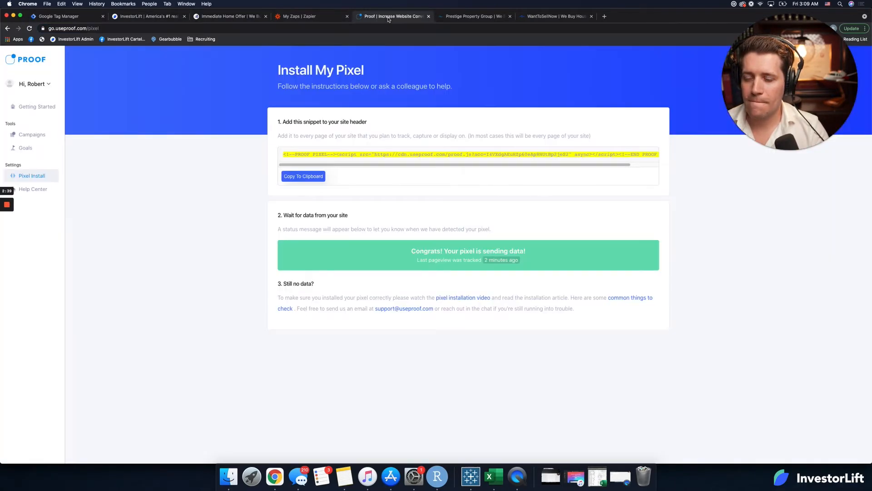
{"action": "left_click", "coordinate": [64, 20]}
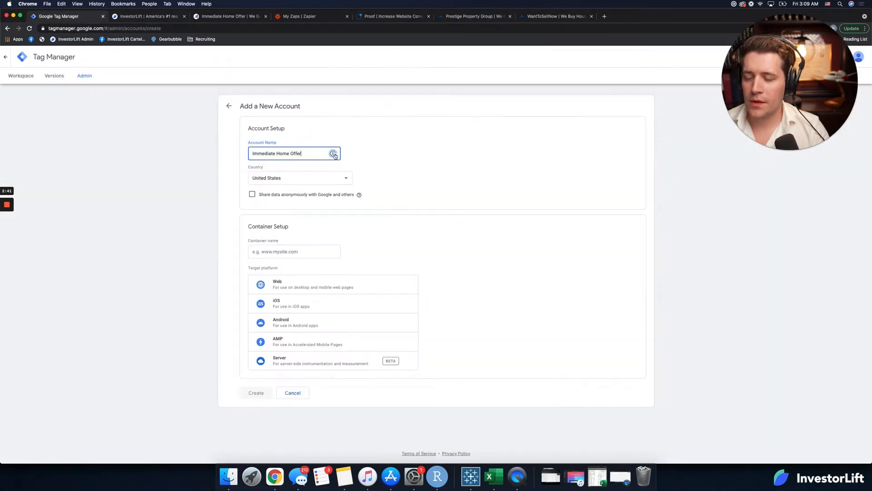
{"action": "left_click", "coordinate": [277, 251]}
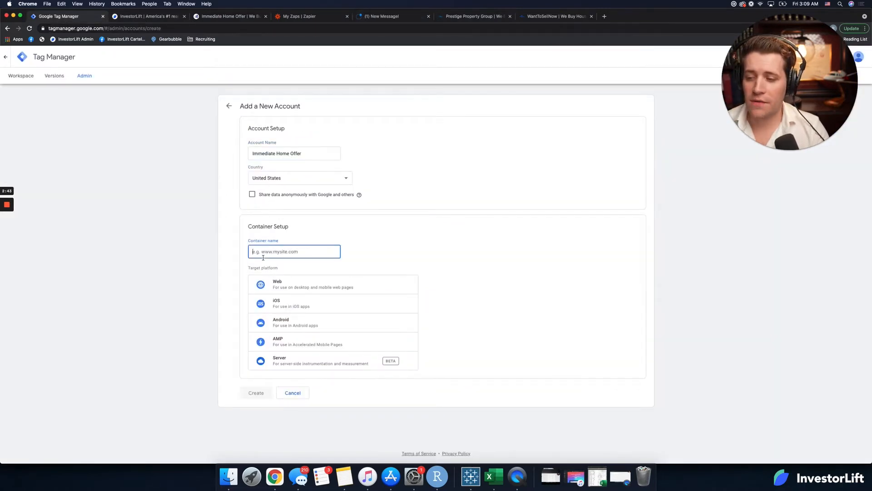
{"action": "key", "text": "super+v"}
{"action": "left_click_drag", "start_coordinate": [269, 251], "coordinate": [216, 253]}
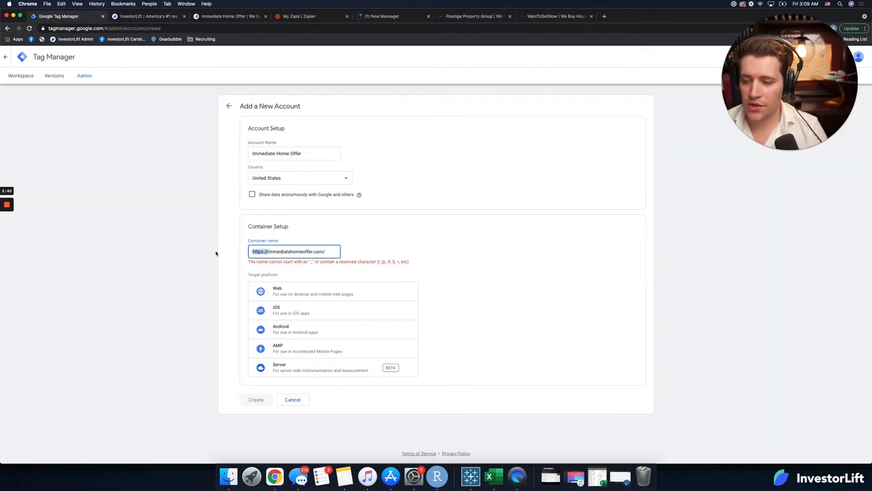
{"action": "key", "text": "BackSpace"}
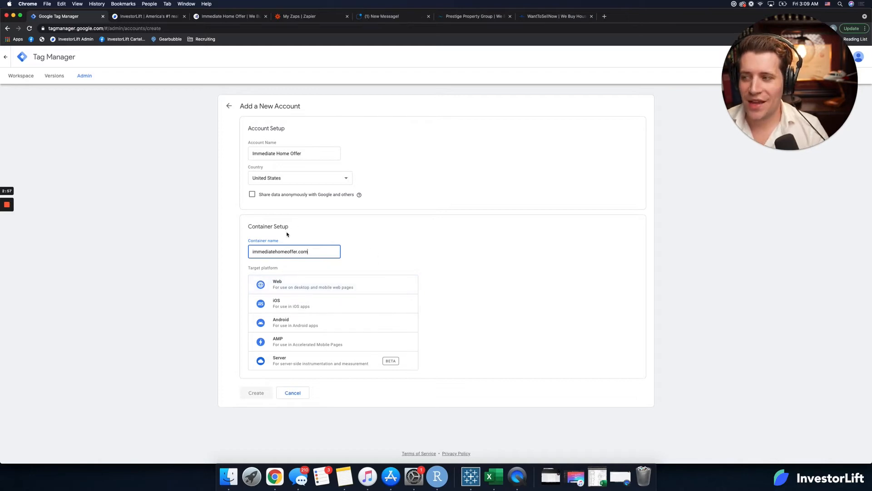
Step: Set the container's target platform to Web, create the account, and accept the Terms of Service Agreement
{"action": "left_click", "coordinate": [333, 282]}
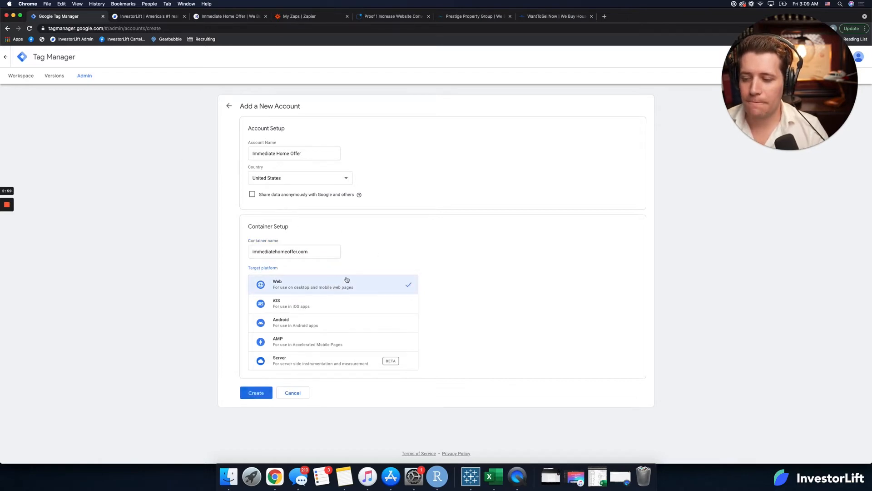
{"action": "left_click", "coordinate": [254, 392]}
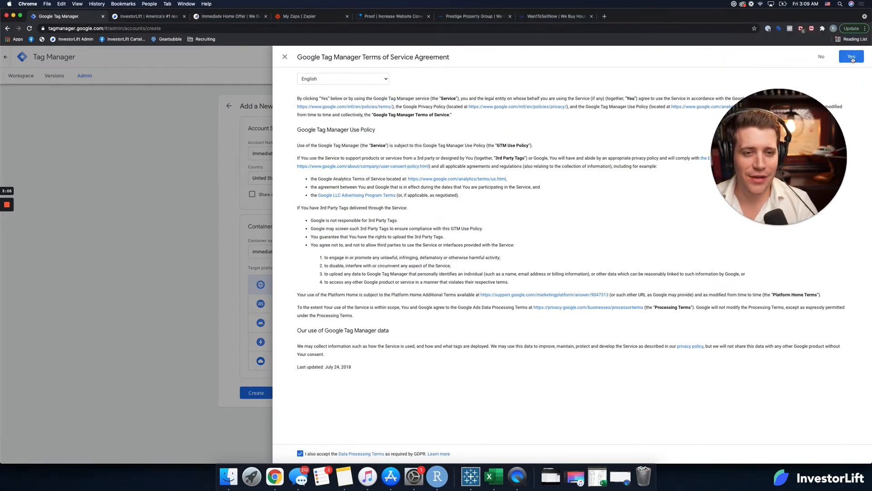
{"action": "left_click", "coordinate": [851, 56]}
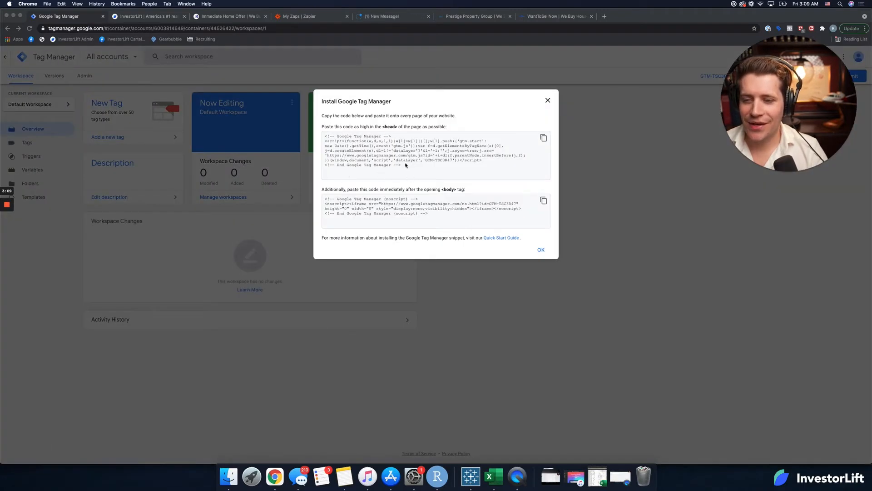
Step: Copy the new container's ID from the install code and save it as the Google Tag Manager Key in InvestorLift's acquisitions settings
{"action": "left_click_drag", "start_coordinate": [425, 161], "coordinate": [452, 160]}
{"action": "key", "text": "super+c"}
{"action": "left_click", "coordinate": [132, 16]}
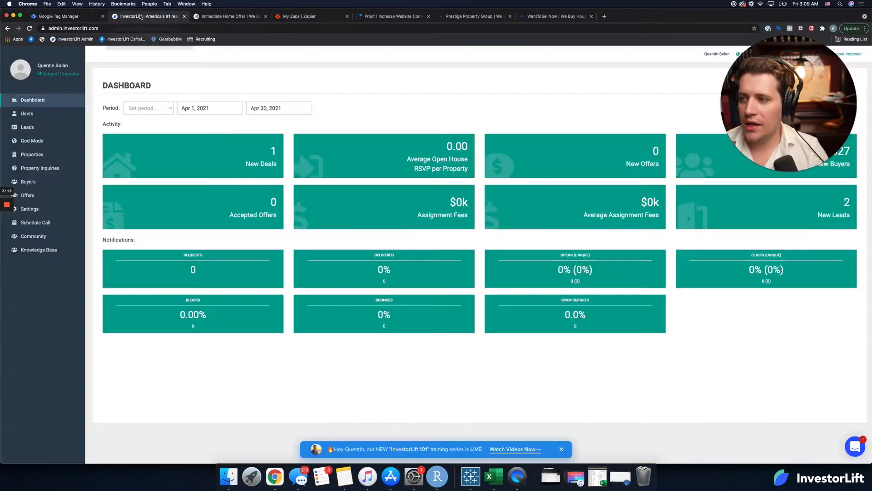
{"action": "left_click", "coordinate": [29, 208]}
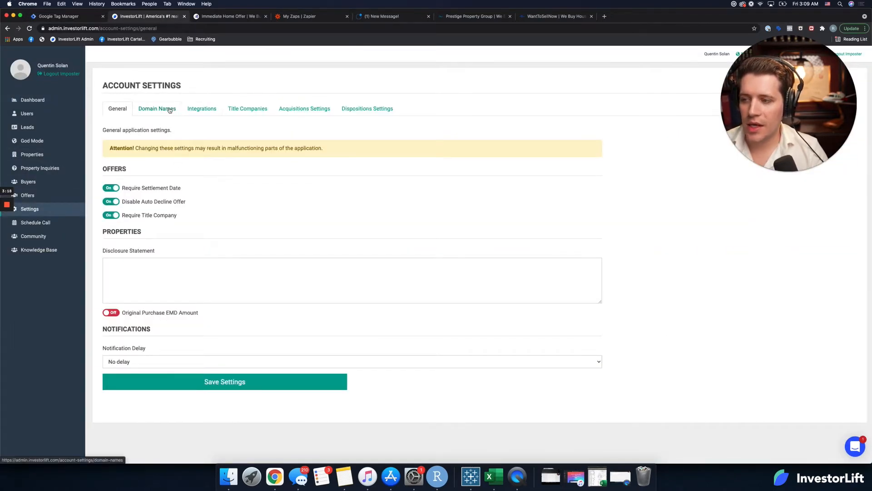
{"action": "left_click", "coordinate": [288, 111]}
{"action": "left_click", "coordinate": [152, 376]}
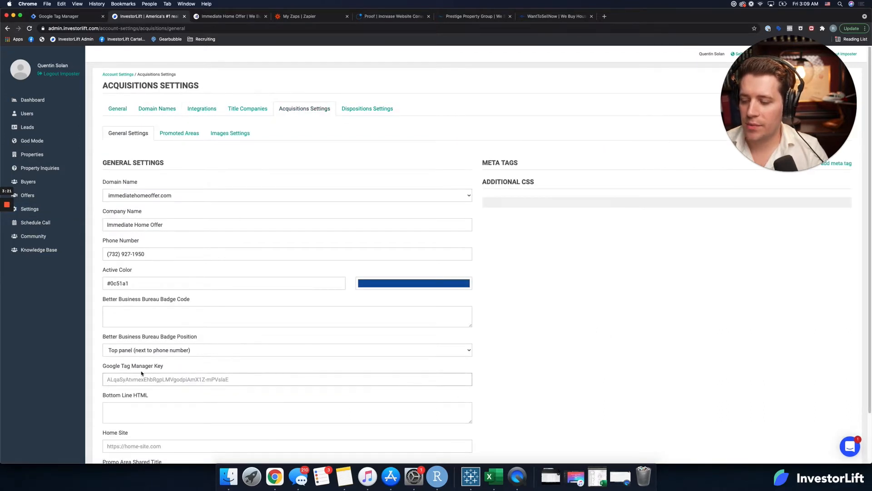
{"action": "key", "text": "super+v"}
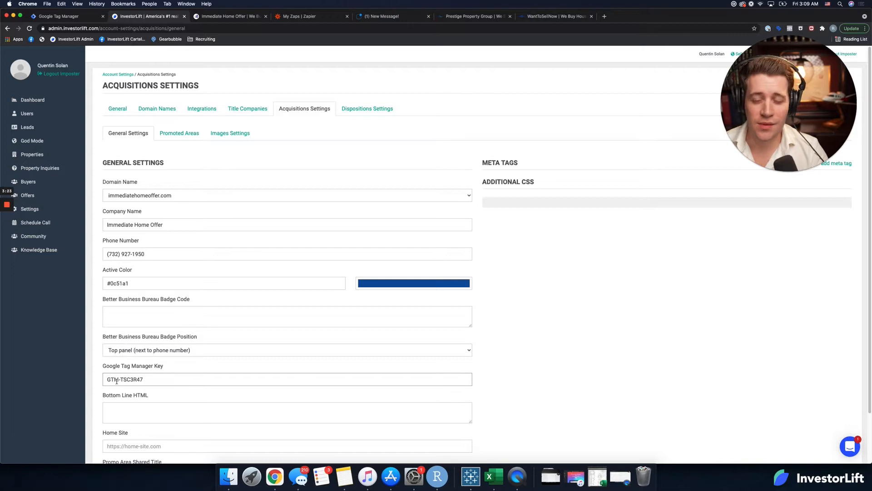
{"action": "scroll", "coordinate": [150, 409], "scroll_direction": "down", "scroll_amount": 2}
{"action": "left_click", "coordinate": [174, 434]}
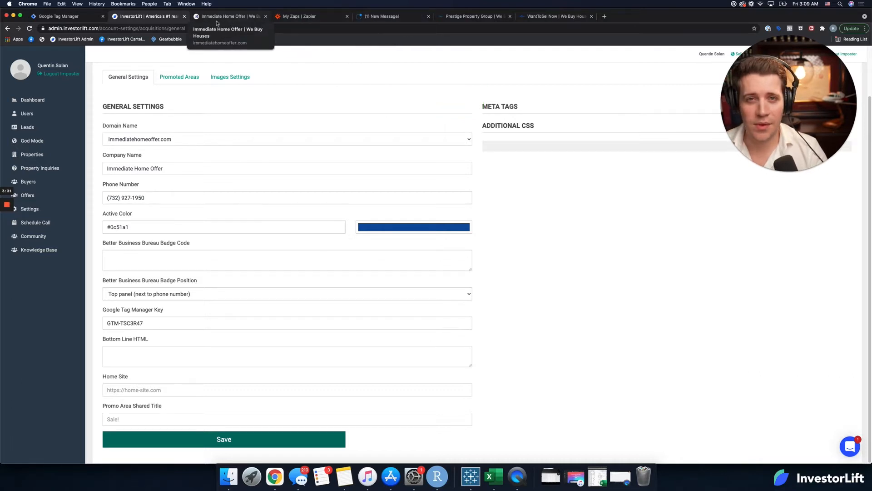
Step: Return to Google Tag Manager and dismiss the Install Google Tag Manager code dialog
{"action": "left_click", "coordinate": [72, 16]}
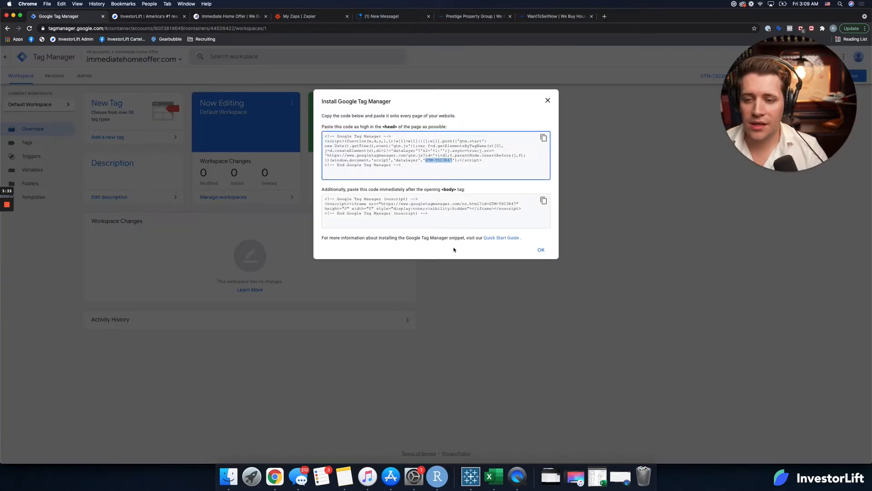
{"action": "left_click", "coordinate": [540, 250]}
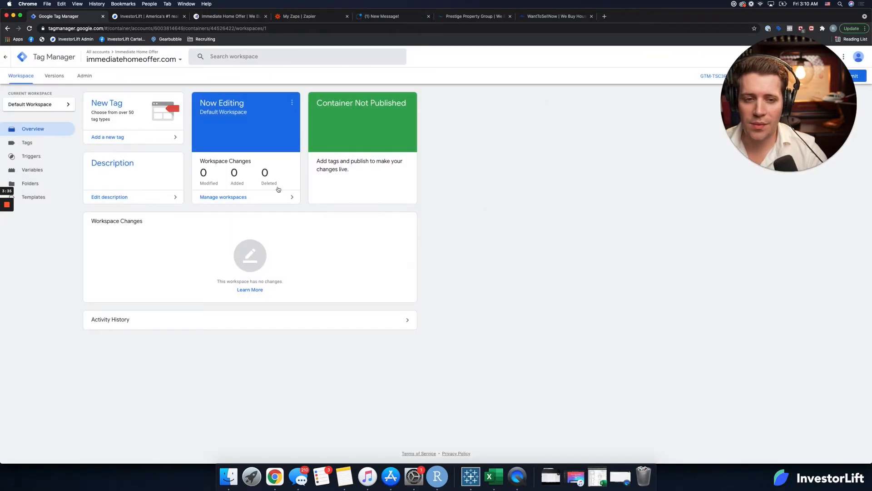
Step: Open the container's tag list and copy the pixel snippet from Proof's Install My Pixel page
{"action": "left_click", "coordinate": [44, 144]}
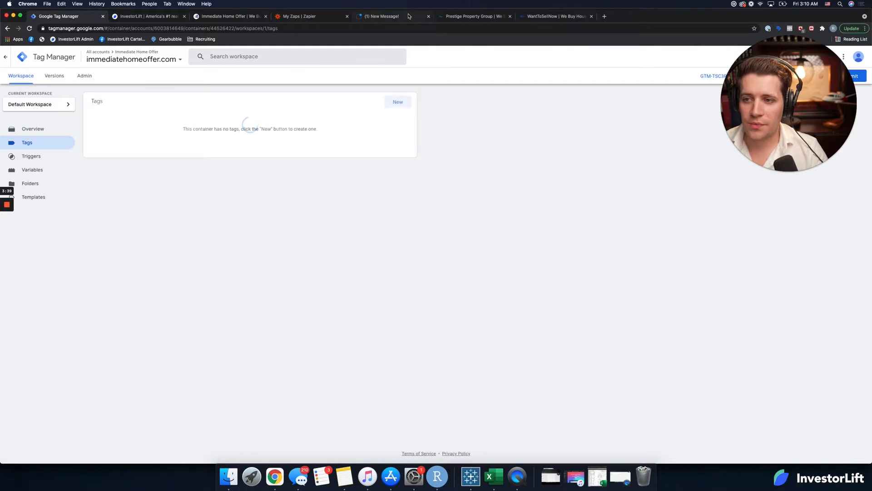
{"action": "left_click", "coordinate": [407, 17]}
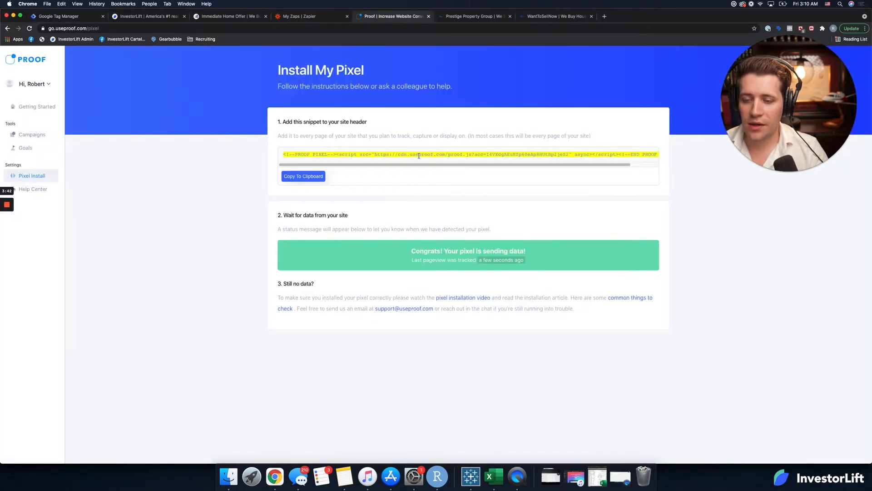
{"action": "left_click", "coordinate": [84, 20]}
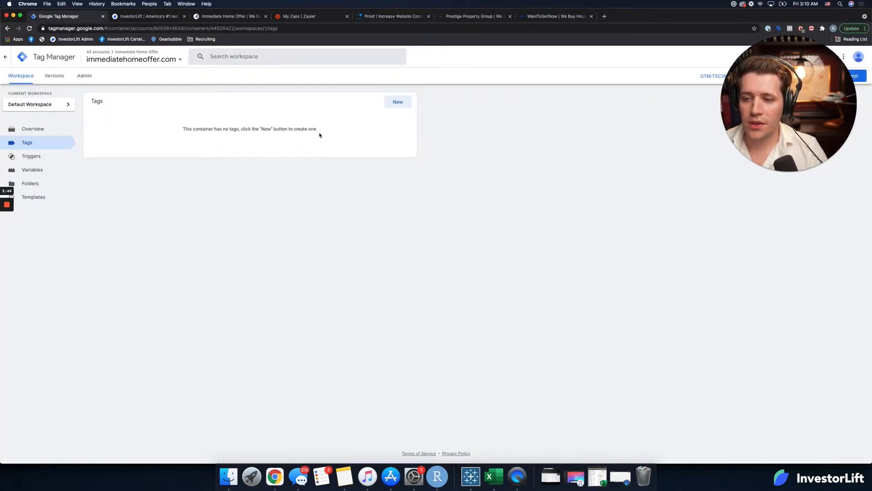
Step: Create a new tag in the immediatehomeoffer.com container and name it "Proof - All Pages"
{"action": "left_click", "coordinate": [406, 102]}
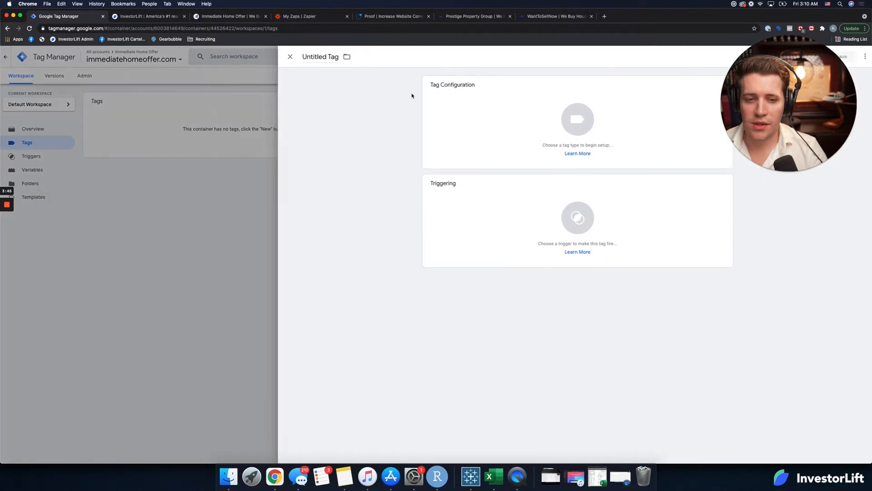
{"action": "double_click", "coordinate": [303, 53]}
{"action": "left_click", "coordinate": [303, 54]}
{"action": "key", "text": "super+a"}
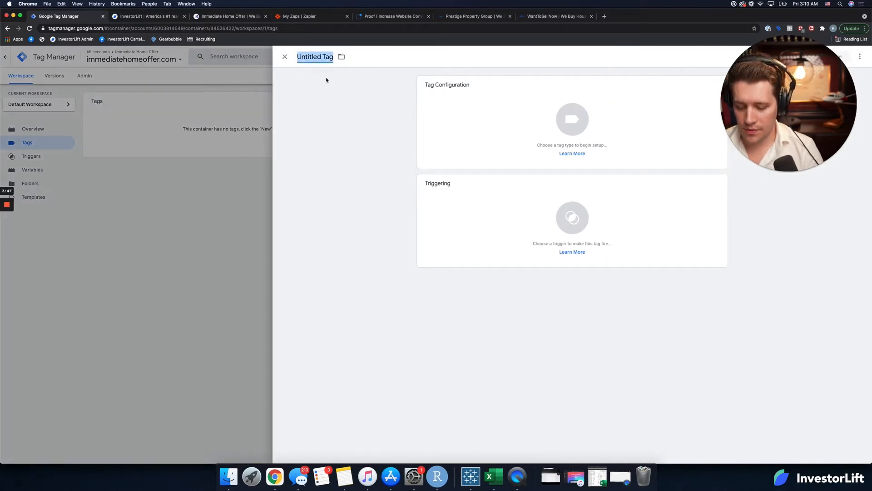
{"action": "type", "text": "Proof"}
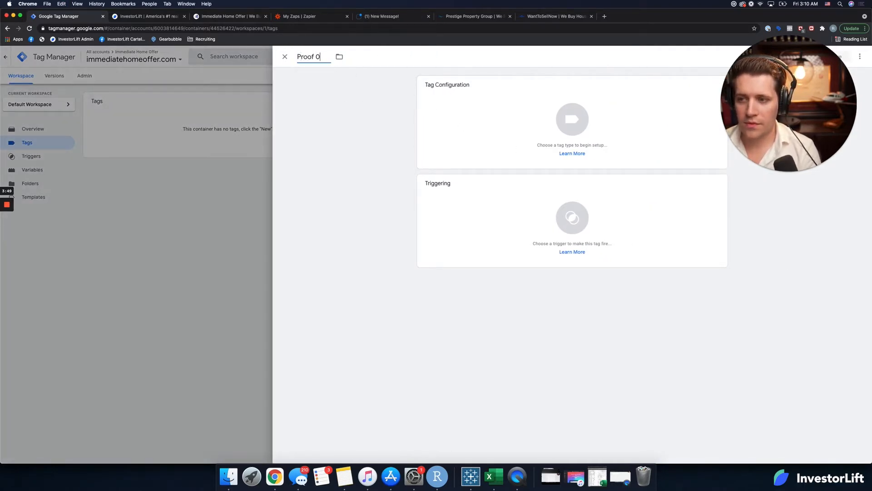
{"action": "type", "text": " - All P"}
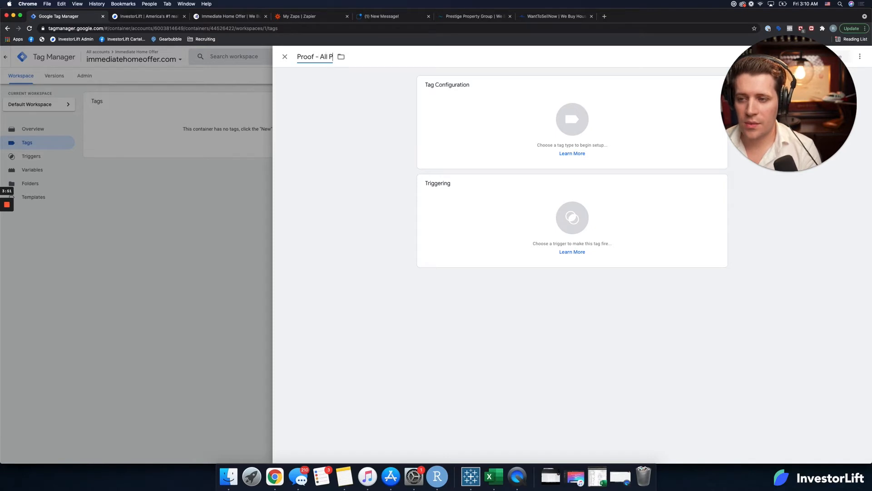
{"action": "type", "text": "ages"}
Step: Set the tag type to Custom HTML and paste the Proof pixel snippet as its HTML
{"action": "left_click", "coordinate": [571, 109]}
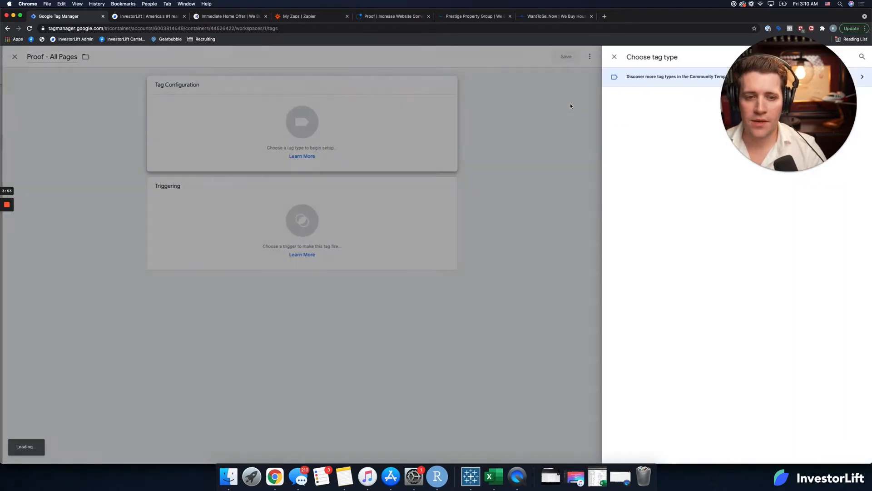
{"action": "left_click", "coordinate": [656, 323]}
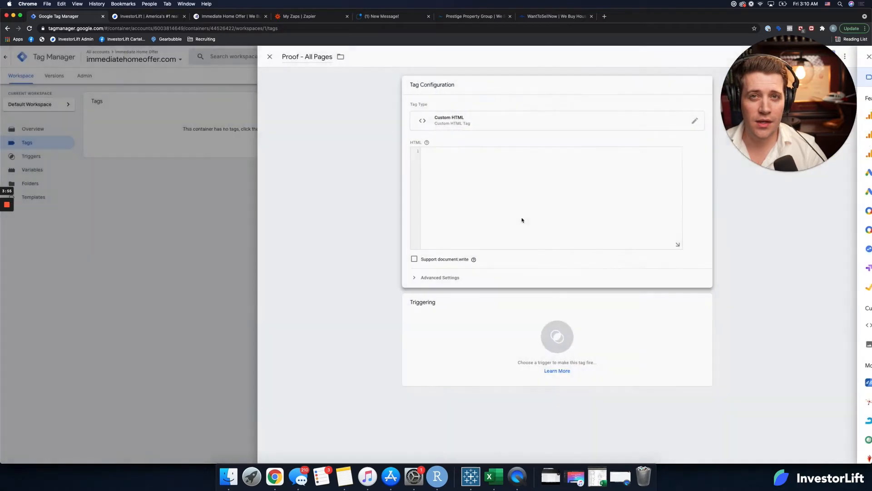
{"action": "type", "text": "<!--PROOF PIXEL--><script src=\"https://cdn.useproof.com/proof.js?acc=I4VXdgAEuHZp60eAp8HUtBp2jeS2\" async></script><!--END PROOF PIXEL-->"}
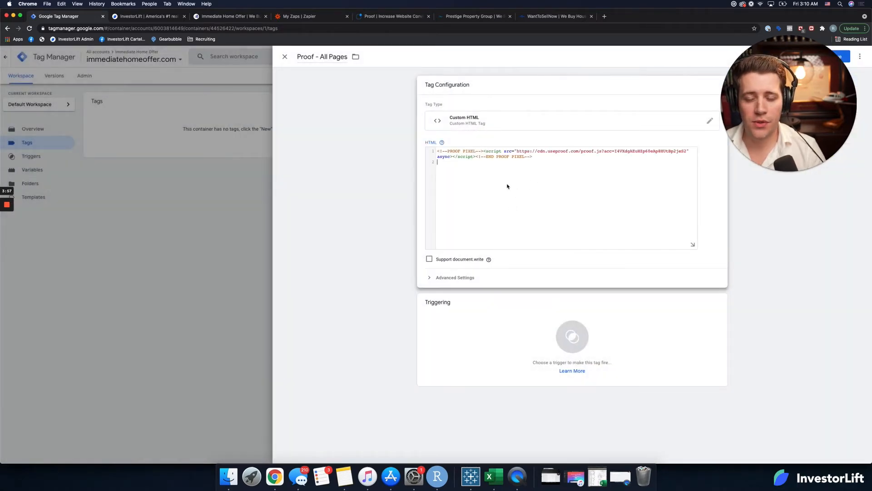
Step: Assign the All Pages trigger to the Proof tag and save the tag
{"action": "left_click", "coordinate": [565, 334]}
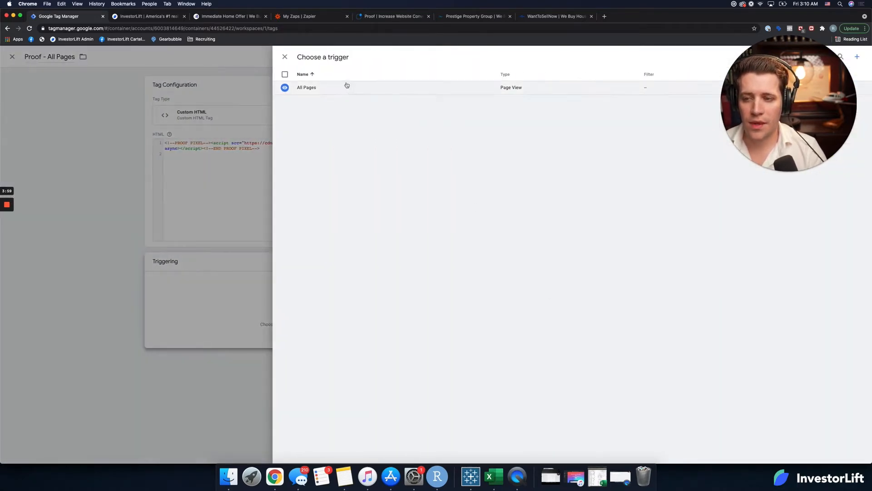
{"action": "left_click", "coordinate": [344, 93]}
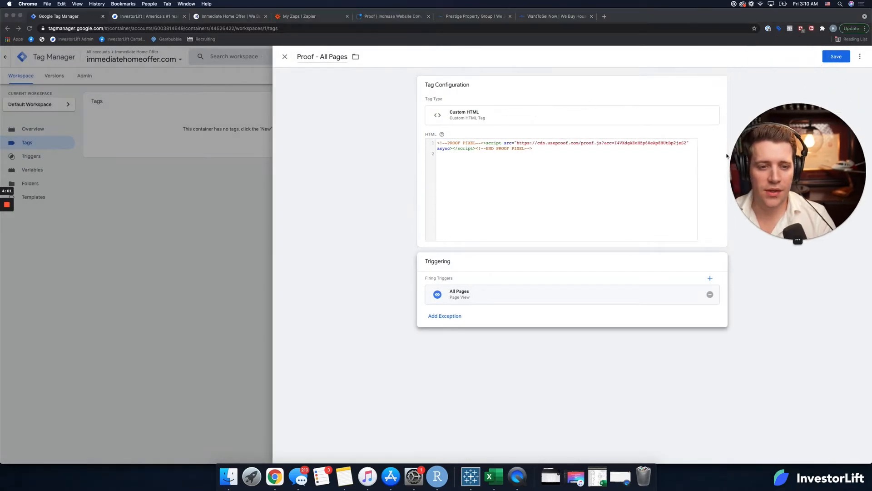
{"action": "left_click", "coordinate": [832, 58]}
{"action": "left_click", "coordinate": [836, 56]}
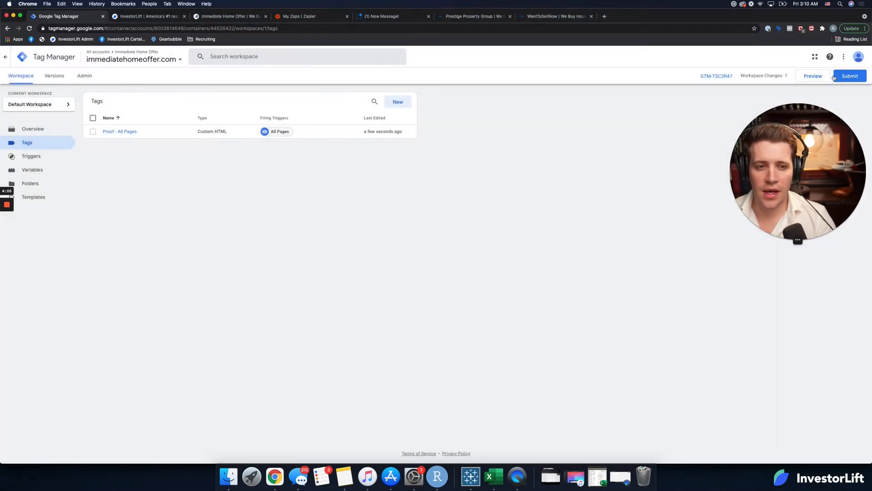
Step: Submit the workspace changes with the version name "Proof Added" and publish them to the Live environment
{"action": "left_click", "coordinate": [849, 76]}
{"action": "left_click", "coordinate": [465, 134]}
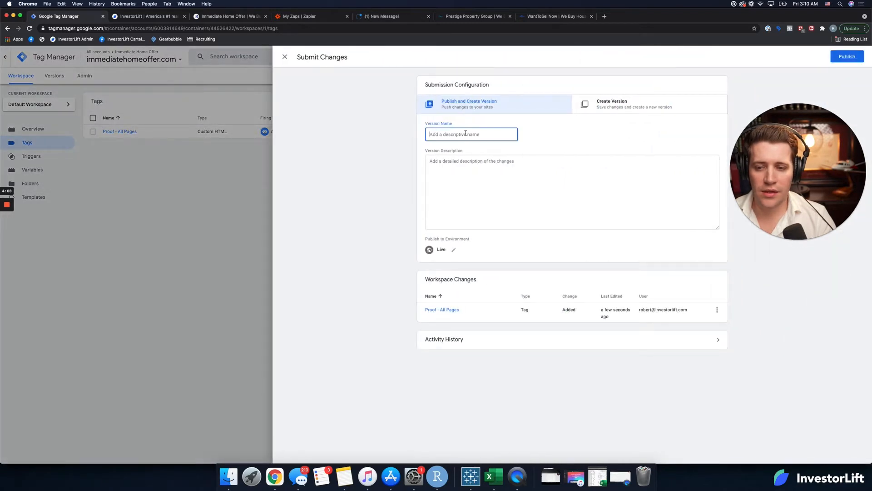
{"action": "type", "text": "Pr"}
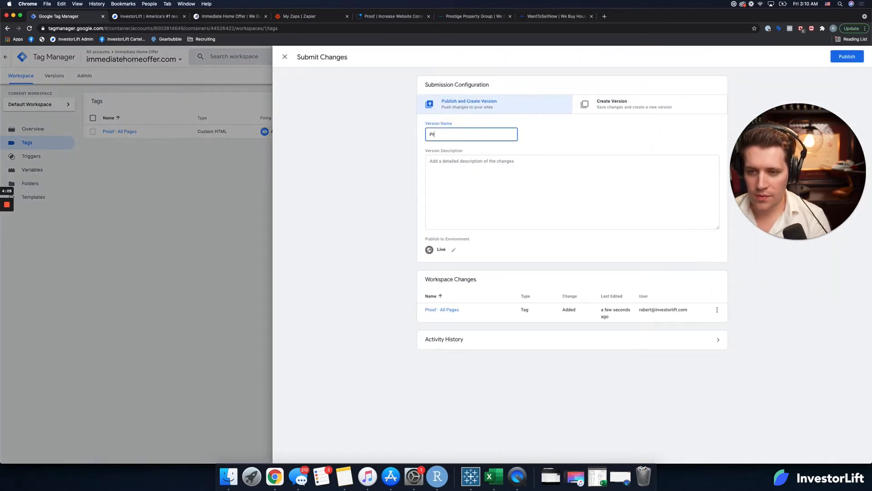
{"action": "type", "text": "oof Added"}
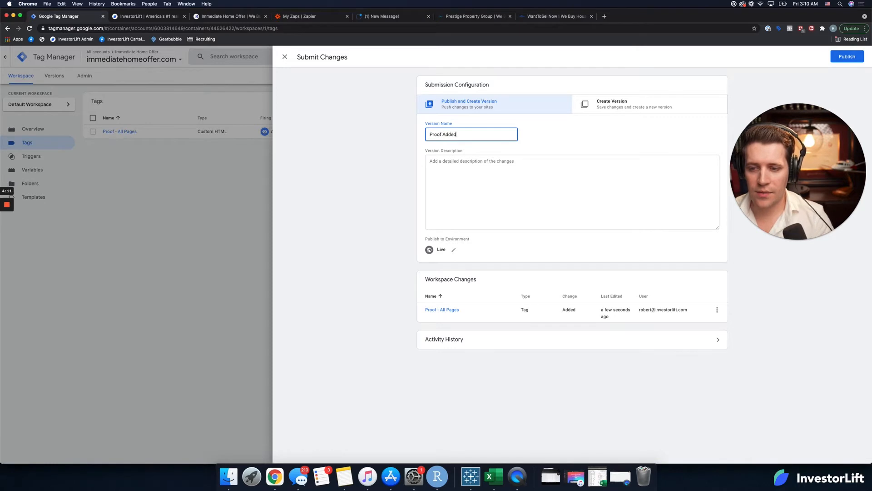
{"action": "left_click", "coordinate": [847, 63]}
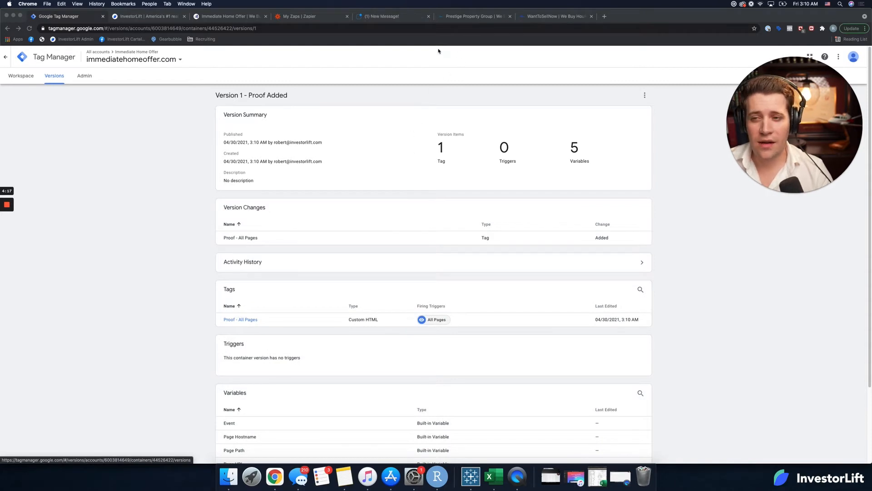
Step: Switch to Proof and create a new campaign named "Immediate Home Offer"
{"action": "left_click", "coordinate": [386, 18]}
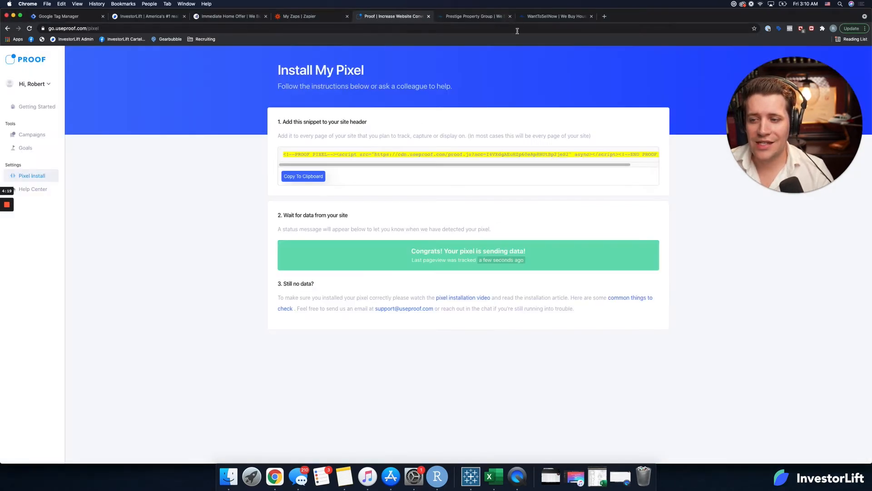
{"action": "left_click", "coordinate": [32, 135]}
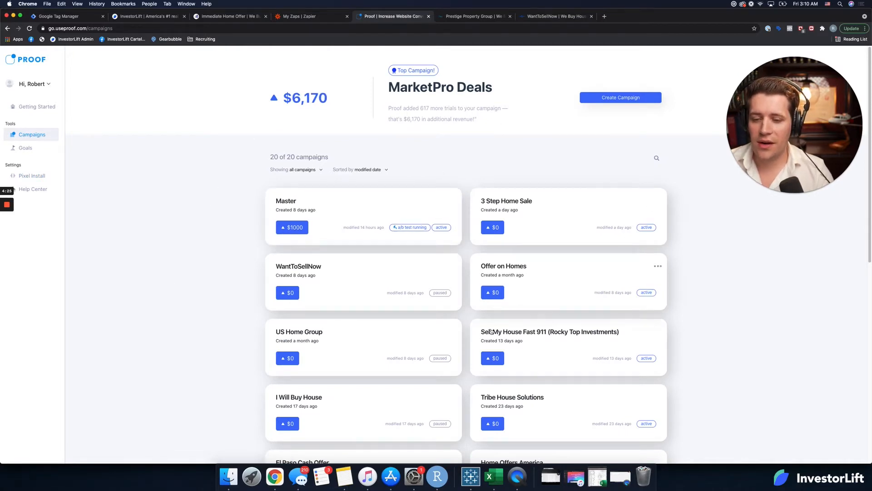
{"action": "left_click", "coordinate": [621, 97]}
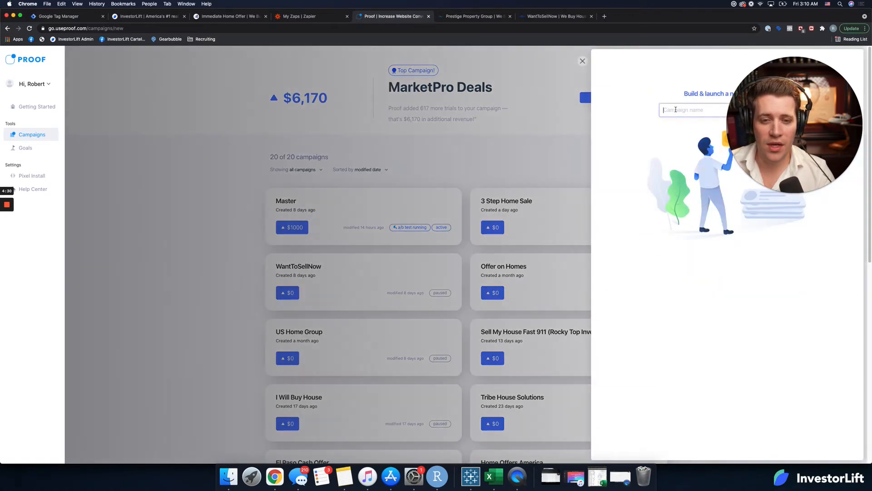
{"action": "left_click", "coordinate": [675, 109]}
{"action": "type", "text": "I"}
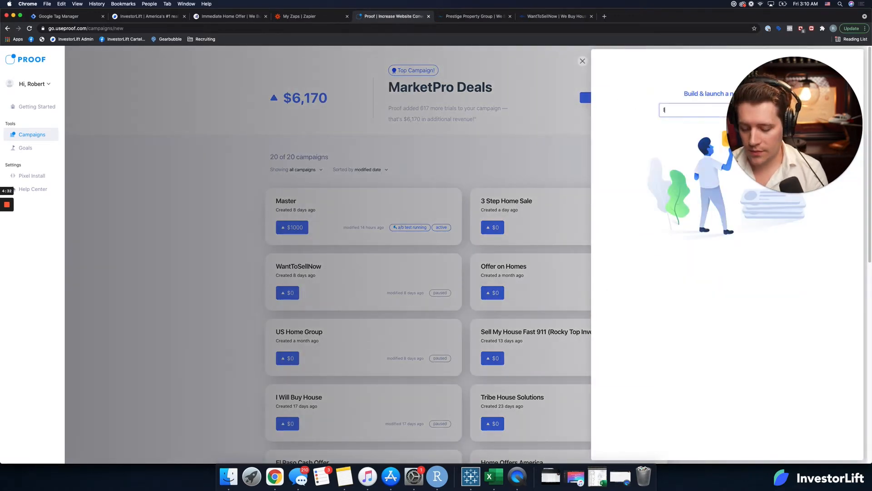
{"action": "type", "text": "mmediate H"}
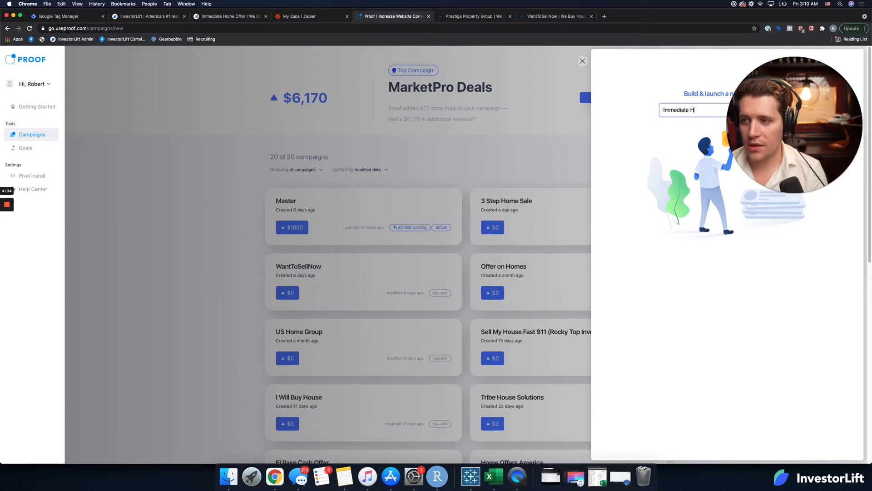
{"action": "type", "text": "ome Offer"}
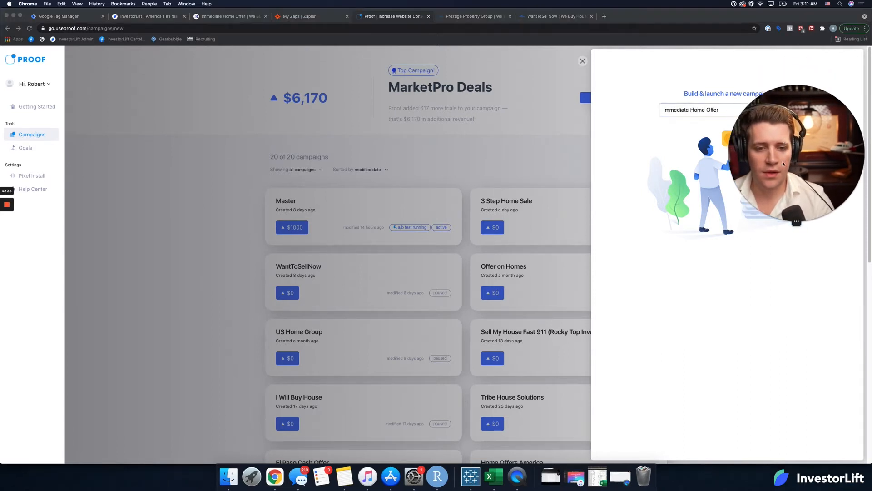
{"action": "left_click", "coordinate": [782, 110]}
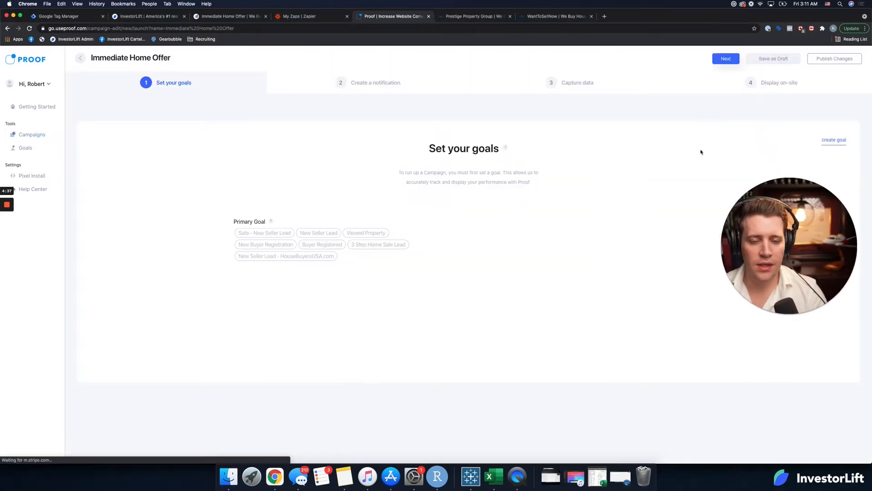
{"action": "left_click_drag", "start_coordinate": [758, 227], "coordinate": [736, 136]}
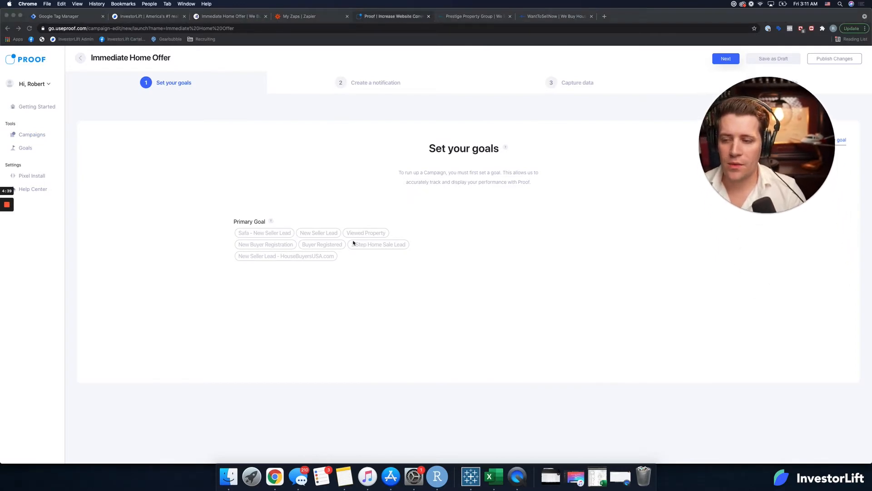
{"action": "left_click_drag", "start_coordinate": [733, 175], "coordinate": [733, 249]}
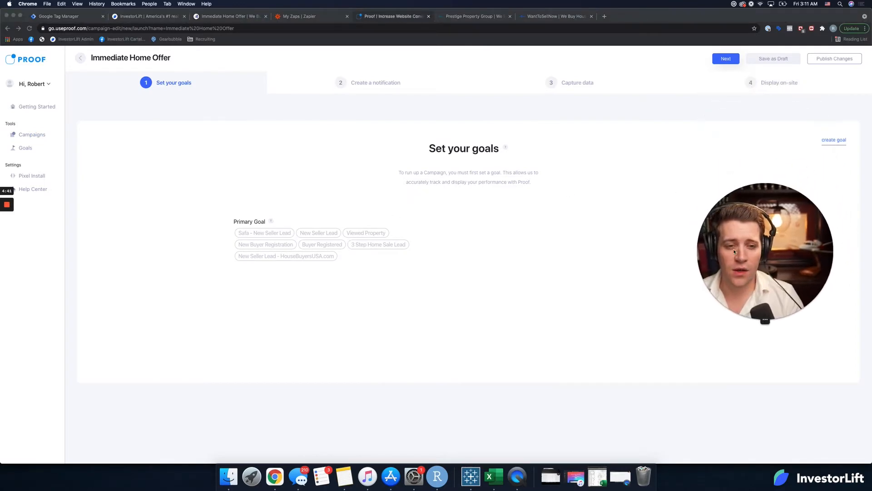
{"action": "left_click", "coordinate": [637, 195]}
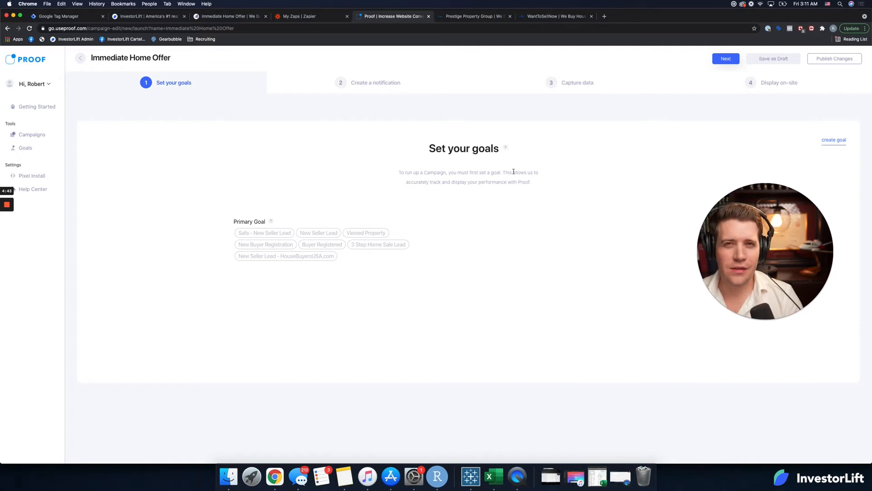
Step: Start a new goal for the campaign with the category Lead and the name "New Lead"
{"action": "left_click", "coordinate": [834, 140]}
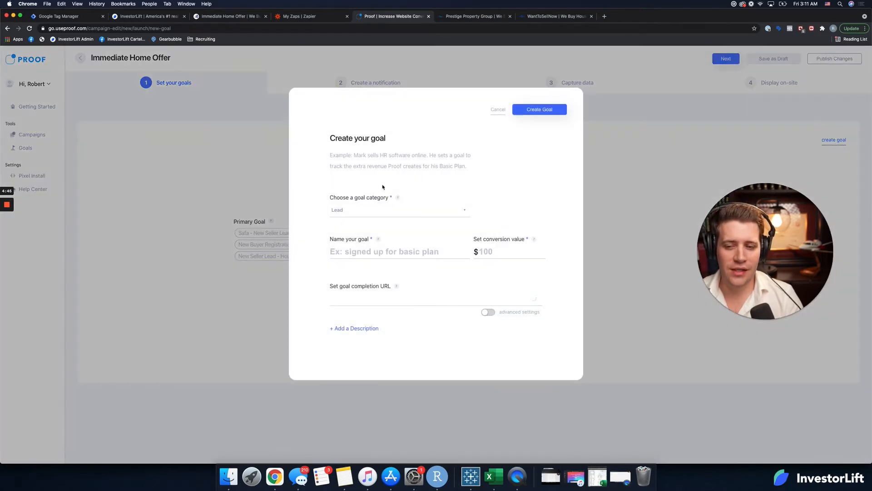
{"action": "left_click", "coordinate": [383, 210]}
{"action": "left_click", "coordinate": [383, 210]}
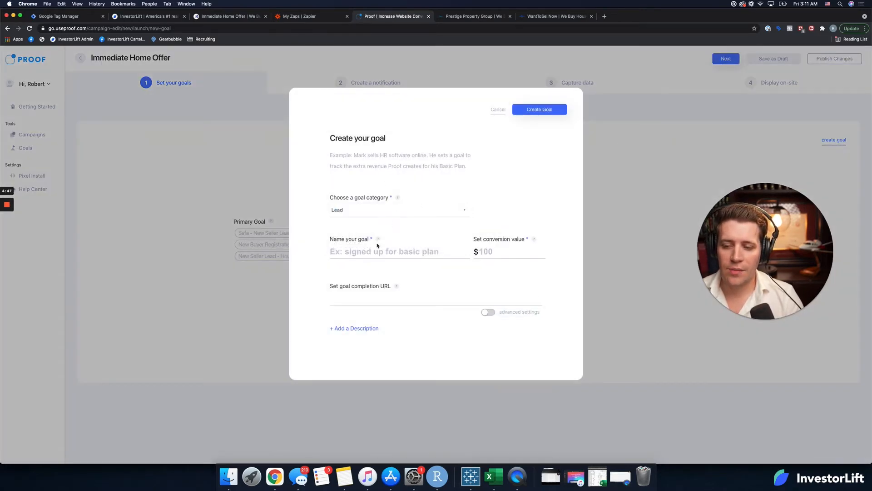
{"action": "left_click", "coordinate": [373, 252]}
{"action": "type", "text": "New "}
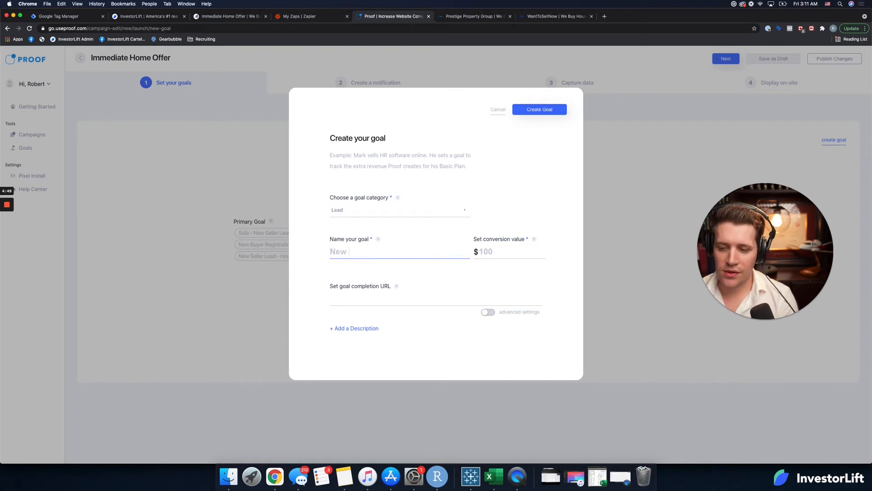
{"action": "type", "text": "Lead"}
Step: Set the New Lead goal's conversion value to $1000, leaving its completion URL and description empty
{"action": "left_click", "coordinate": [377, 298]}
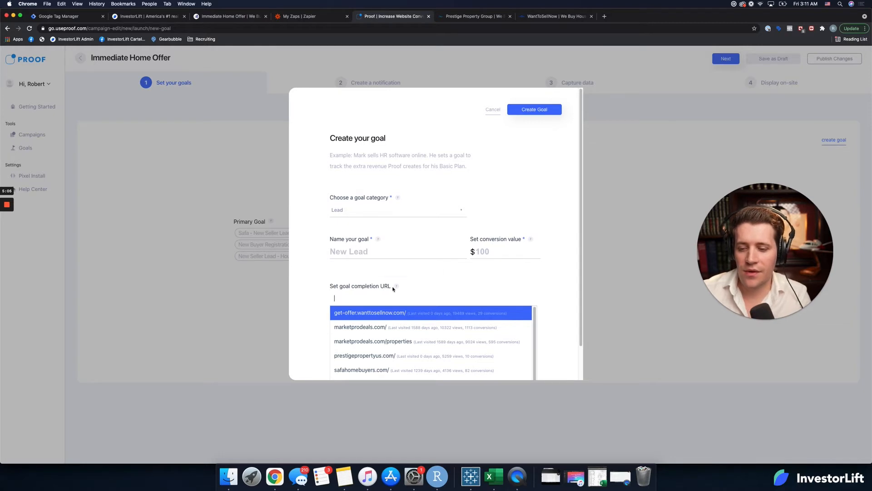
{"action": "left_click", "coordinate": [431, 277]}
{"action": "left_click", "coordinate": [376, 253]}
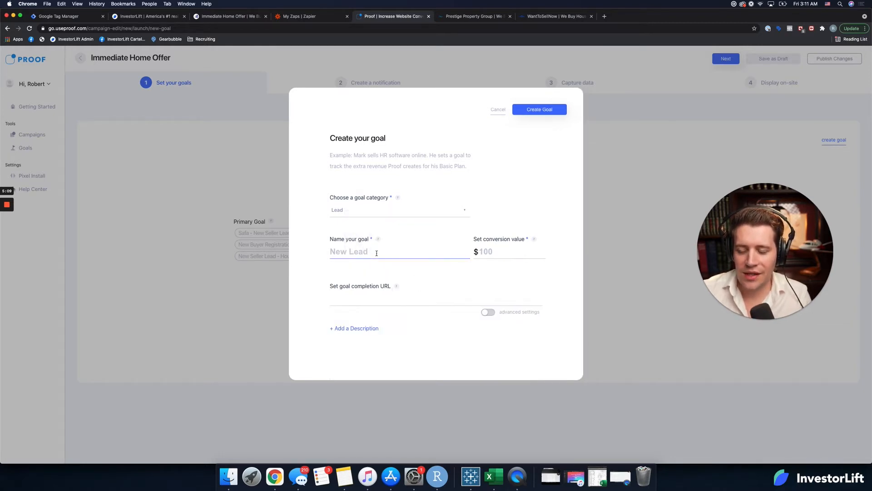
{"action": "left_click", "coordinate": [500, 249]}
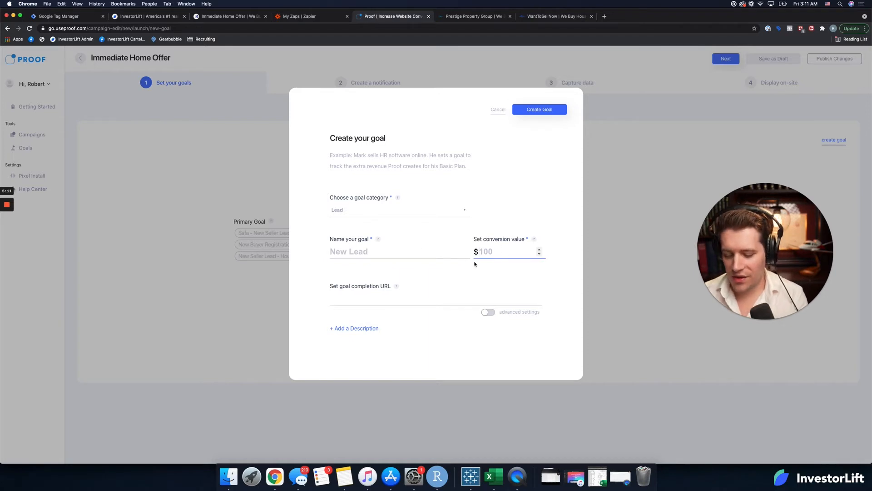
{"action": "type", "text": "1000"}
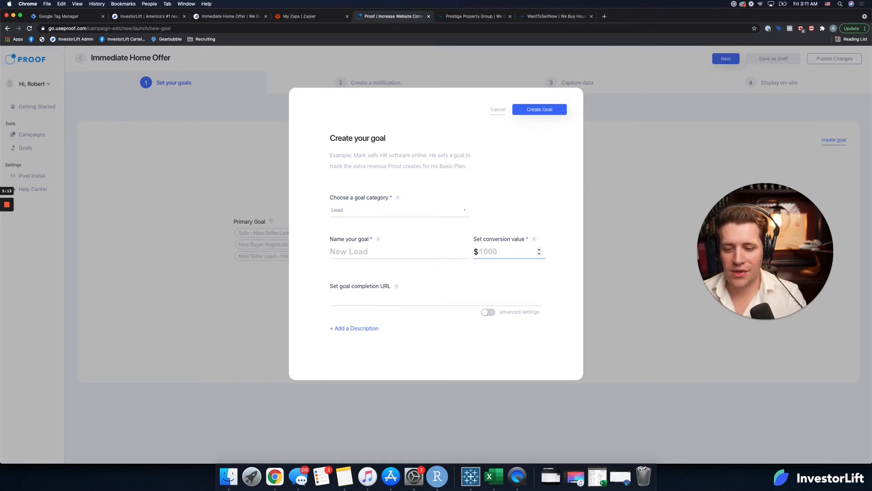
{"action": "left_click", "coordinate": [355, 328]}
{"action": "left_click", "coordinate": [360, 329]}
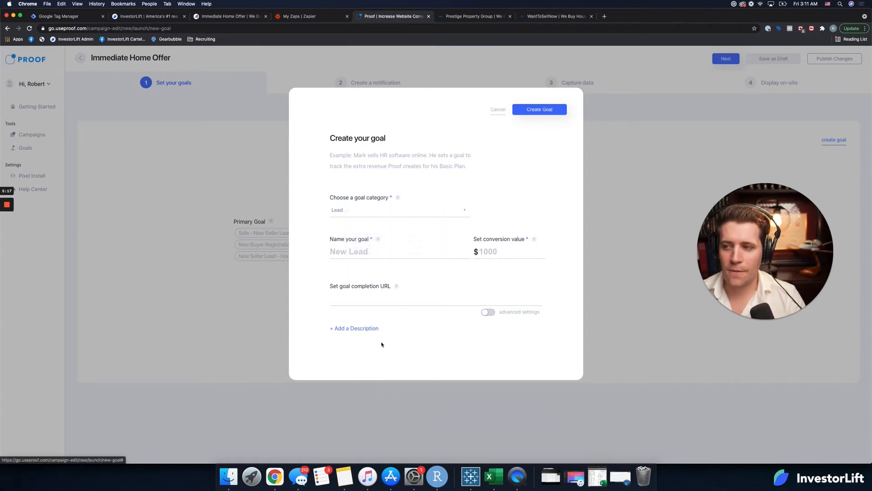
Step: Switch to the Immediate Home Offer website, enter a suggested test property address, and continue to the contact details form
{"action": "left_click", "coordinate": [316, 20]}
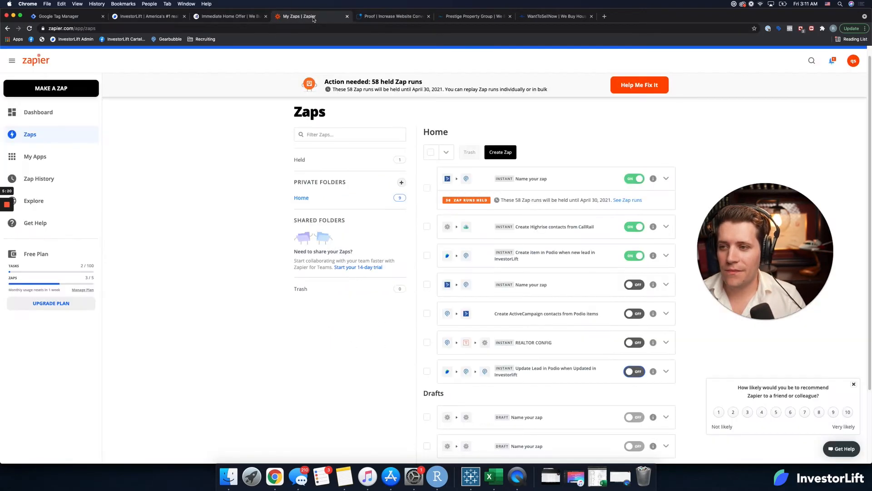
{"action": "left_click", "coordinate": [162, 21]}
{"action": "left_click", "coordinate": [230, 17]}
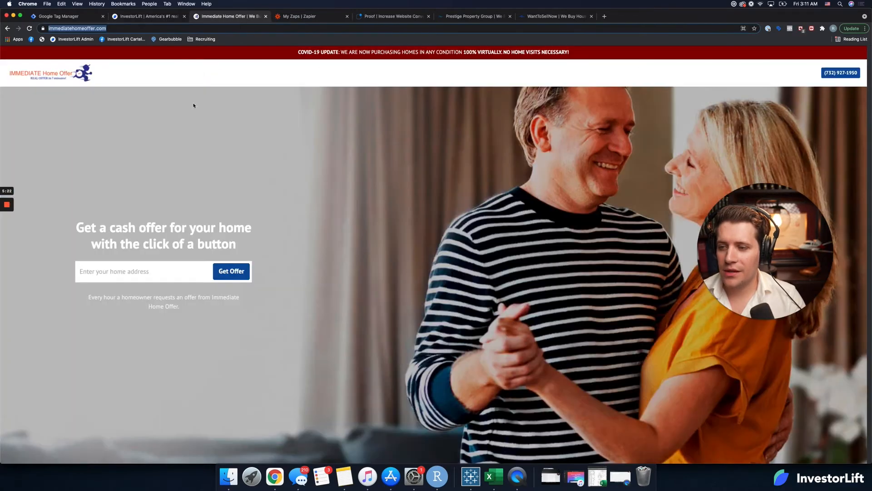
{"action": "left_click", "coordinate": [147, 281]}
{"action": "type", "text": "343"}
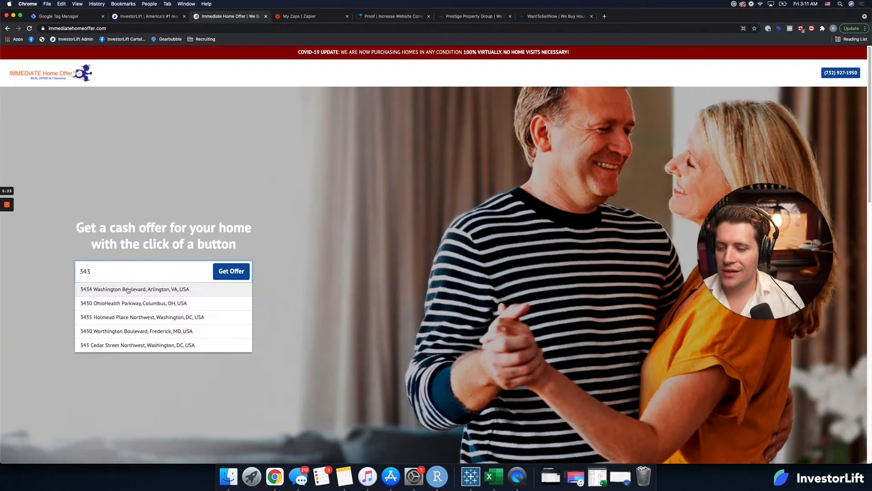
{"action": "left_click", "coordinate": [128, 289]}
{"action": "left_click", "coordinate": [501, 301]}
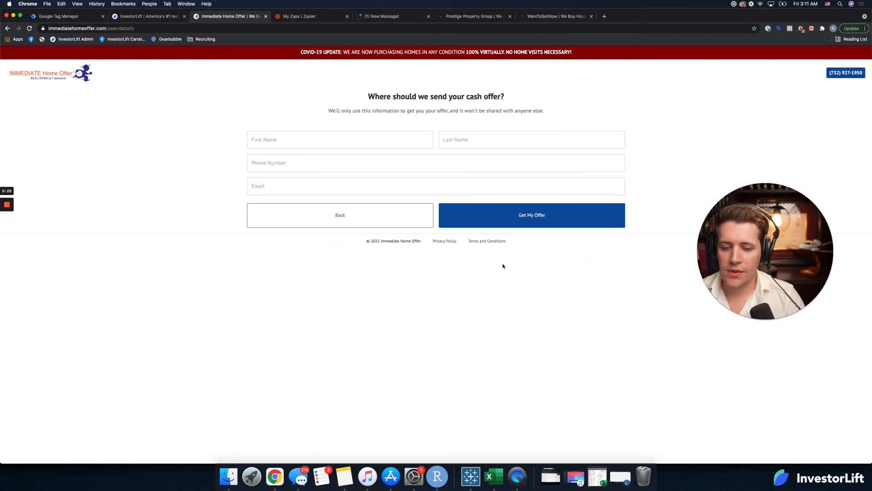
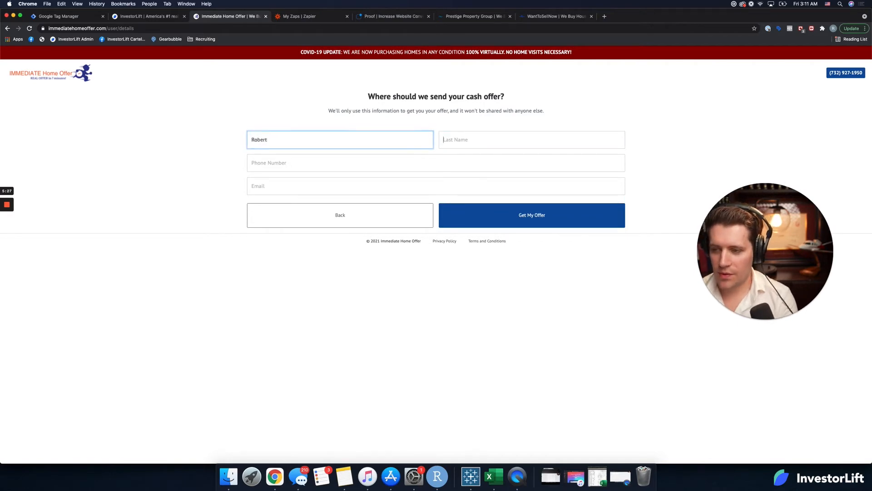
Step: Fill in the seller's first name, last name and phone number on the cash offer contact form
{"action": "key", "text": "Tab"}
{"action": "key", "text": "Tab"}
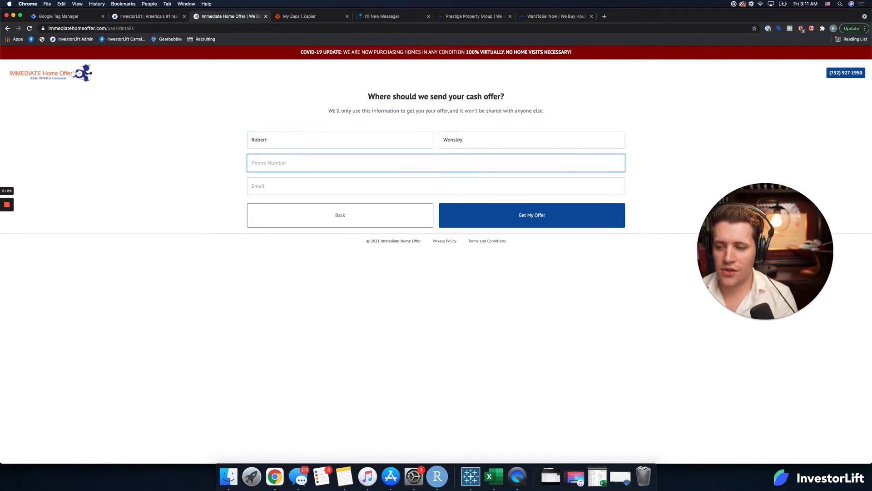
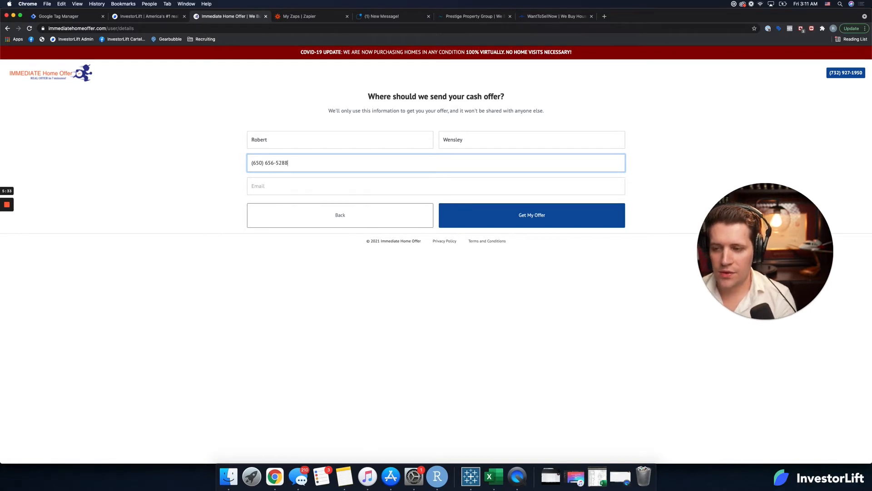
Step: Fill in the seller's e-mail address and submit the contact form to get the offer
{"action": "key", "text": "Tab"}
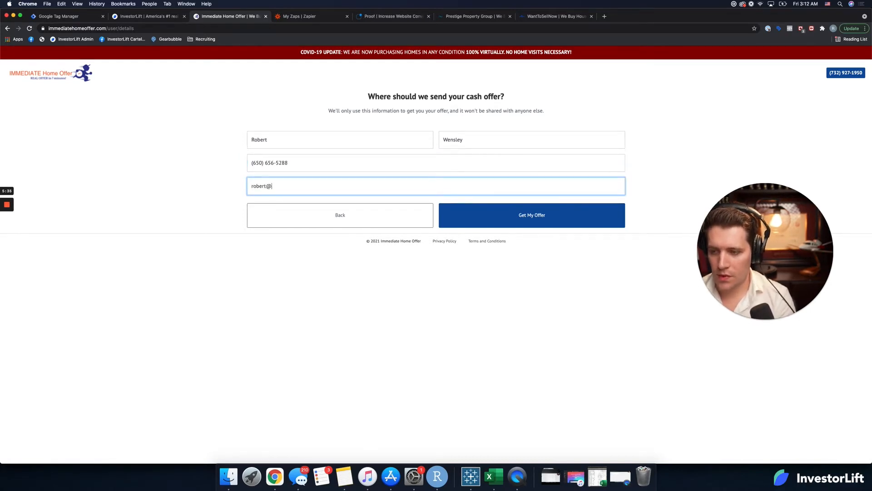
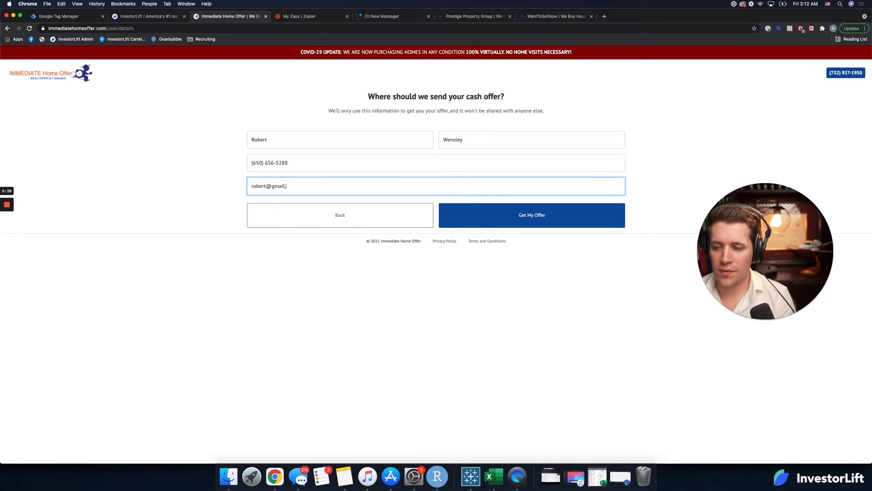
{"action": "left_click", "coordinate": [599, 222]}
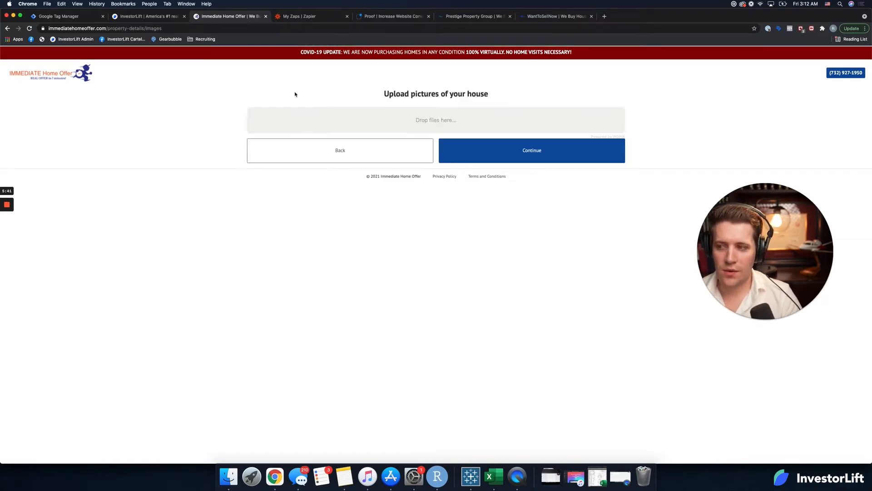
Step: Use the website path /property-details/images as an advanced Contains rule for the Proof goal's completion URL, and create the goal
{"action": "left_click_drag", "start_coordinate": [107, 27], "coordinate": [197, 44]}
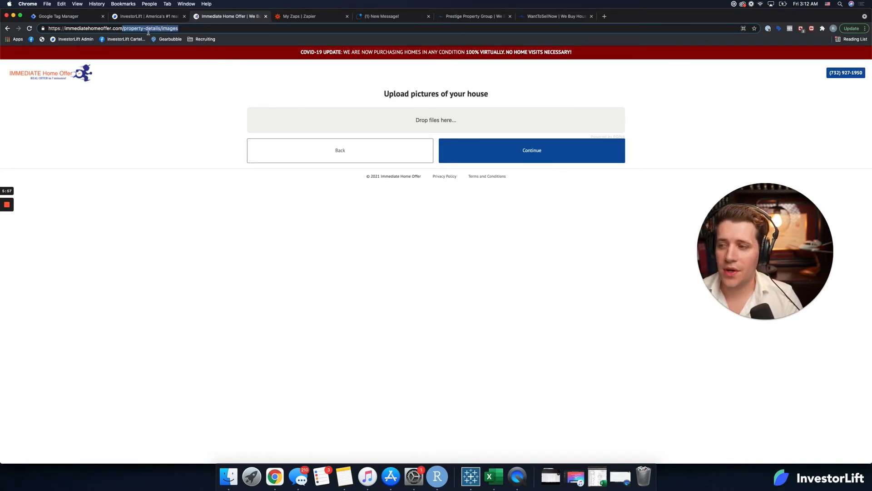
{"action": "left_click", "coordinate": [388, 16]}
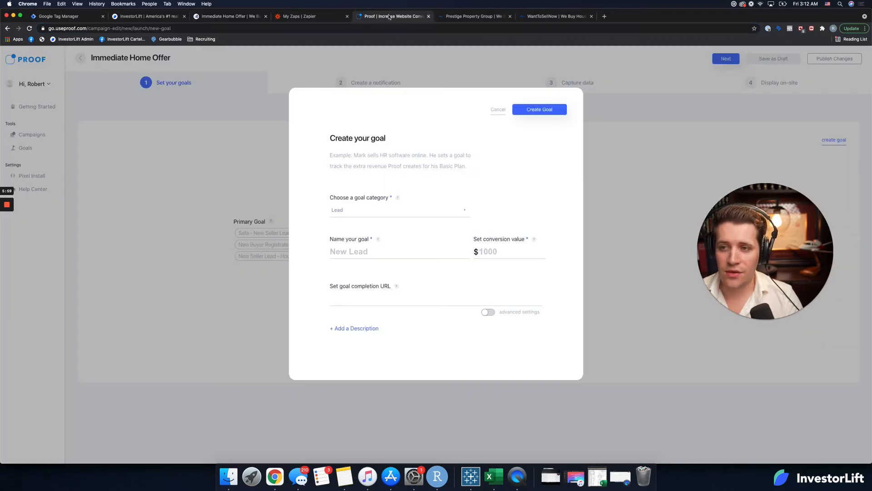
{"action": "left_click", "coordinate": [389, 301]}
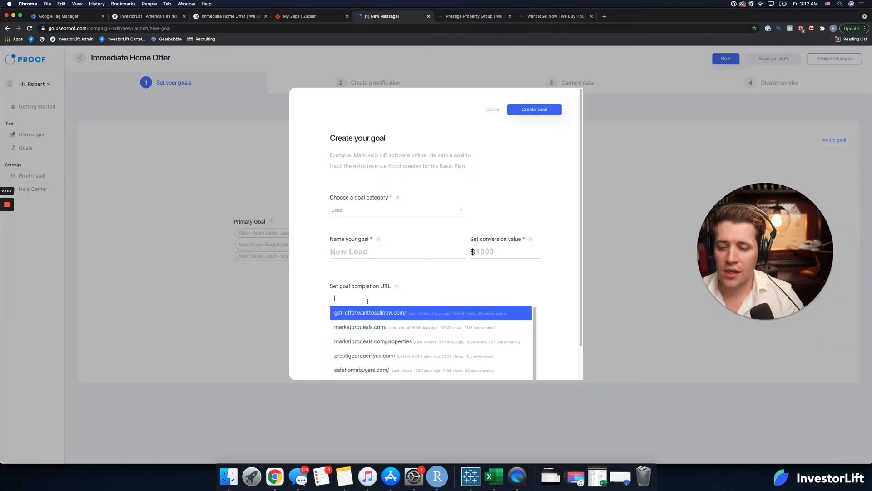
{"action": "left_click", "coordinate": [315, 295]}
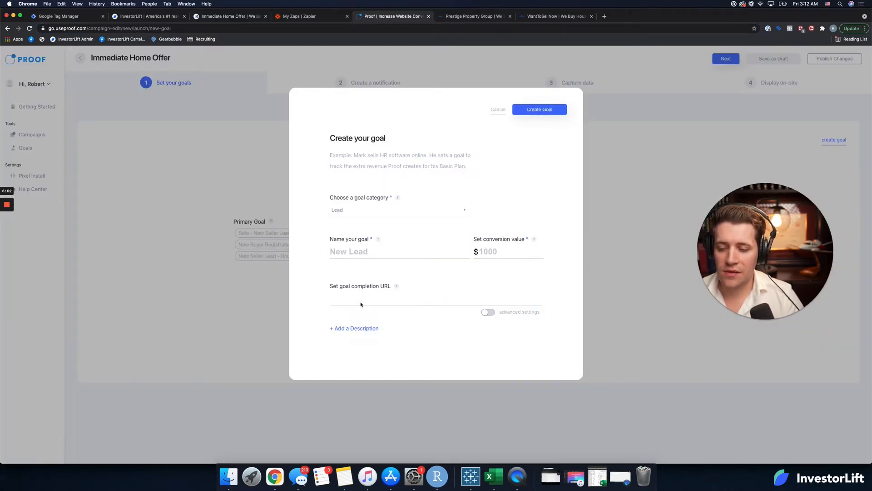
{"action": "left_click", "coordinate": [487, 314]}
{"action": "left_click", "coordinate": [406, 298]}
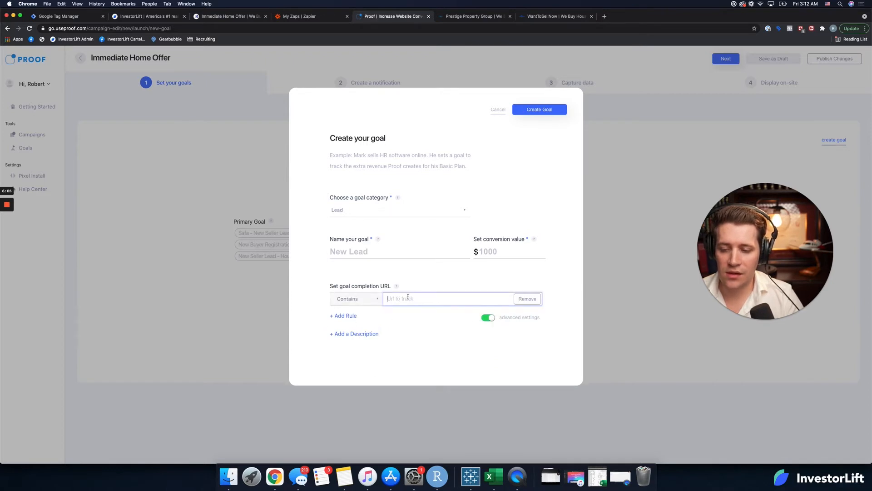
{"action": "type", "text": "/property-details/images"}
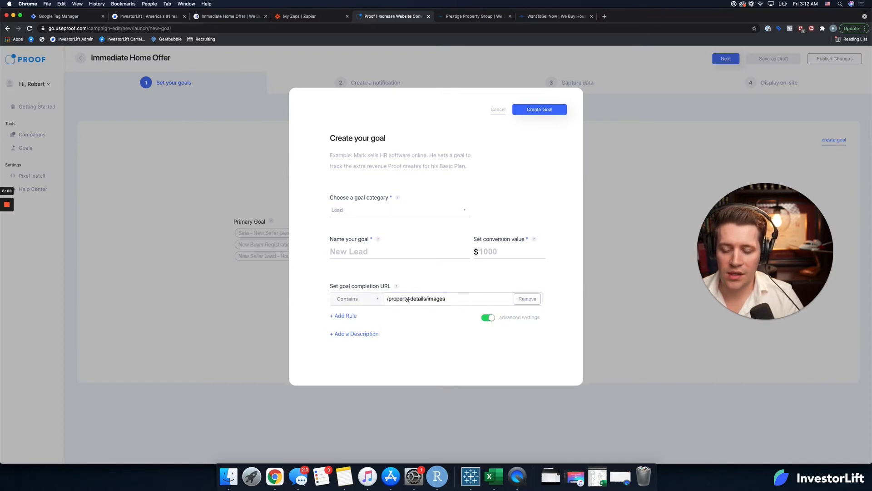
{"action": "left_click", "coordinate": [540, 109]}
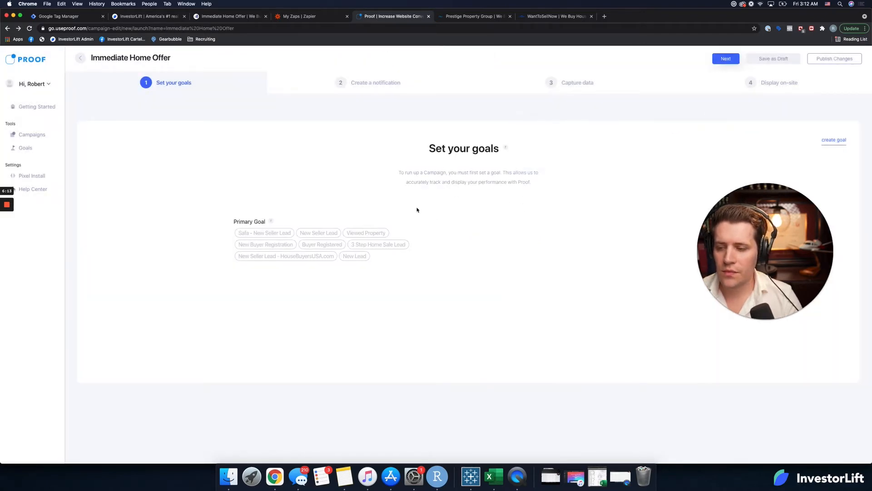
Step: Go to the campaign's notification stage, enable Recent Activity for Variant 1, and open its customization settings
{"action": "left_click", "coordinate": [379, 84]}
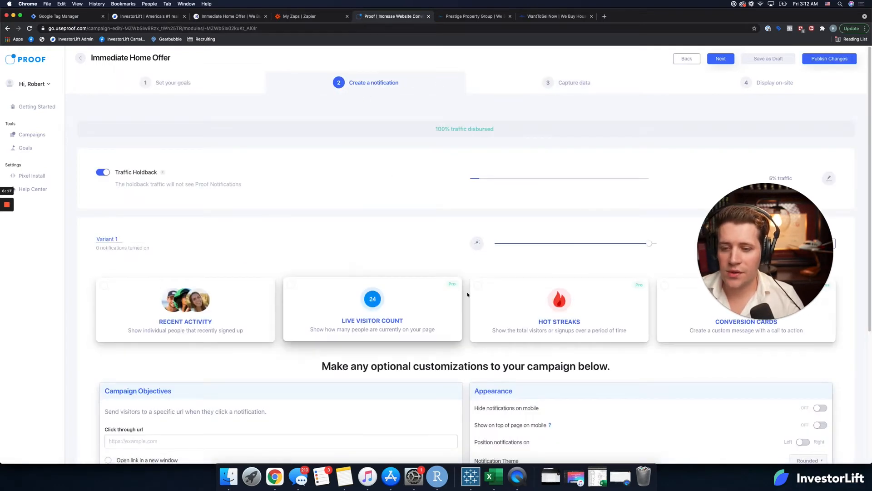
{"action": "left_click", "coordinate": [237, 313]}
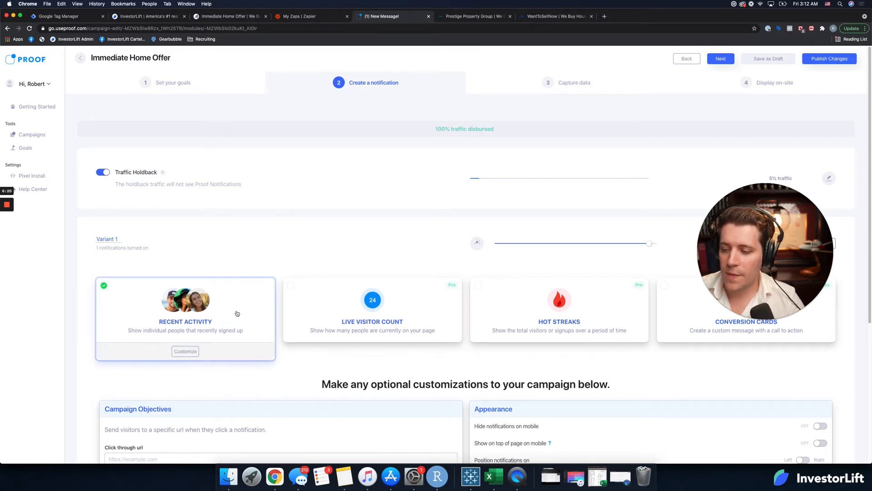
{"action": "left_click", "coordinate": [185, 351]}
{"action": "left_click_drag", "start_coordinate": [744, 197], "coordinate": [513, 82]}
Step: Set the Recent Activity notification message to "Request a Free Cash Home Offer"
{"action": "left_click", "coordinate": [638, 181]}
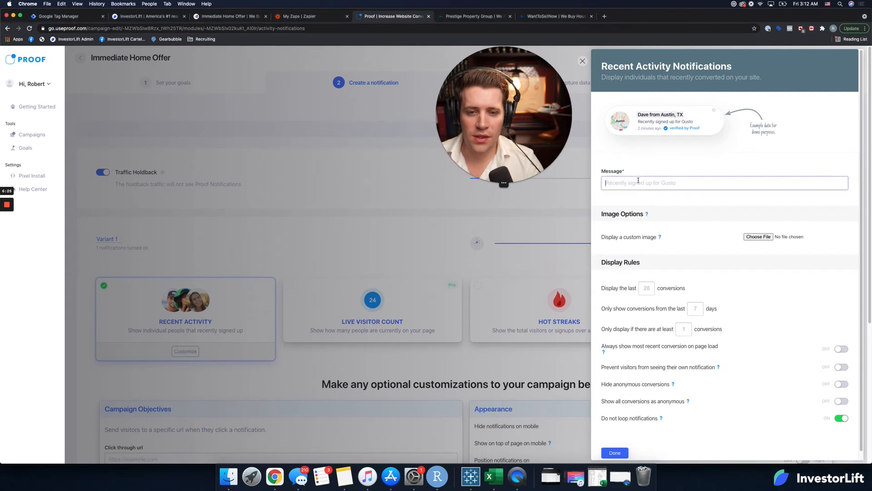
{"action": "type", "text": "Re"}
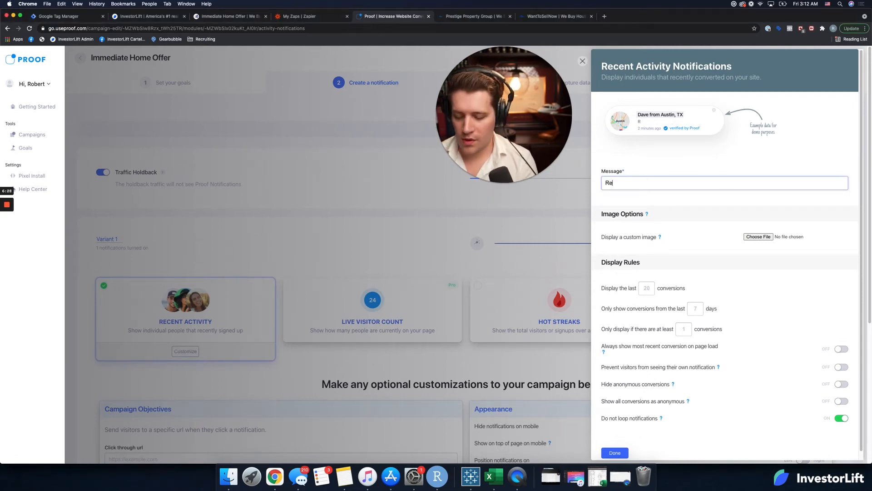
{"action": "type", "text": "questr"}
{"action": "key", "text": "BackSpace"}
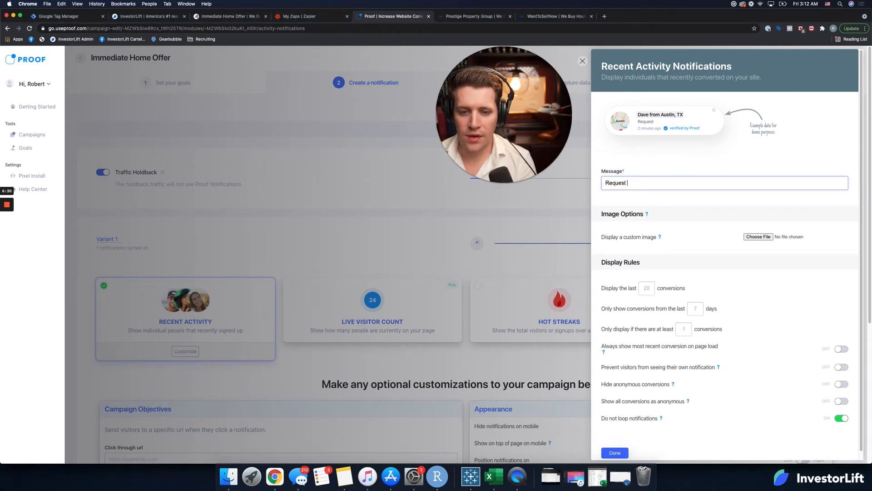
{"action": "type", "text": "a Free"}
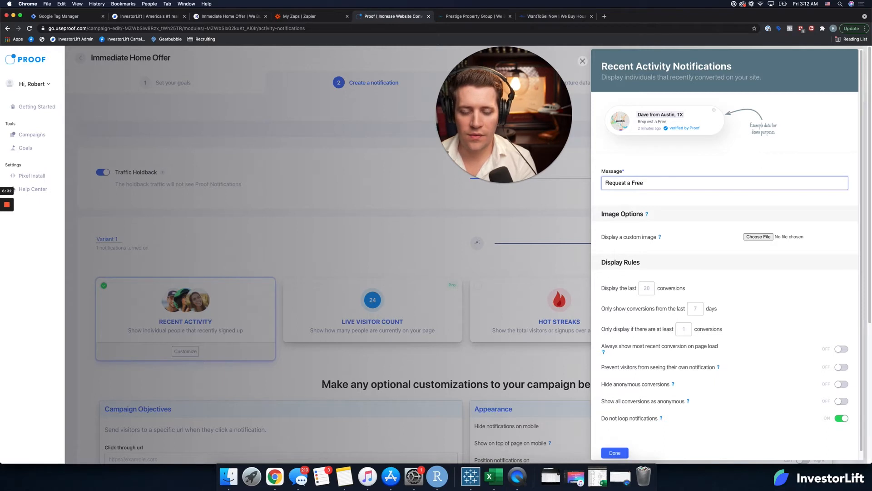
{"action": "type", "text": " Cash Of"}
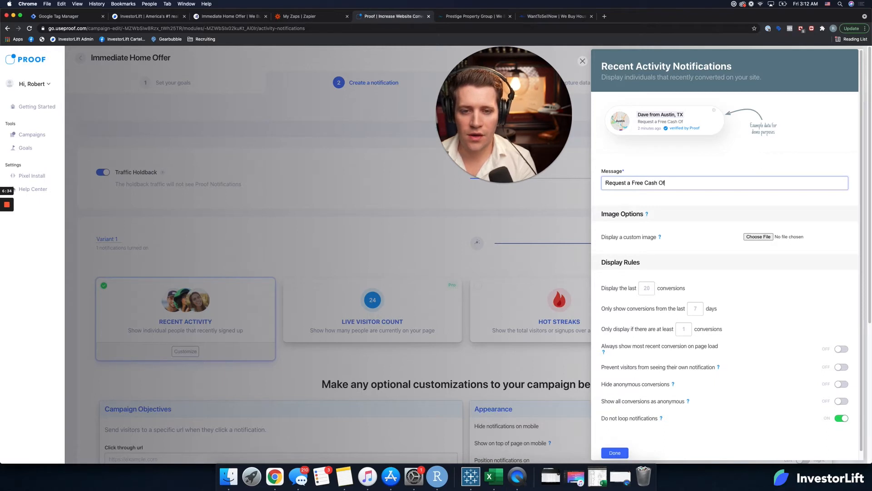
{"action": "key", "text": "BackSpace"}
{"action": "key", "text": "BackSpace"}
{"action": "type", "text": "Home offe"}
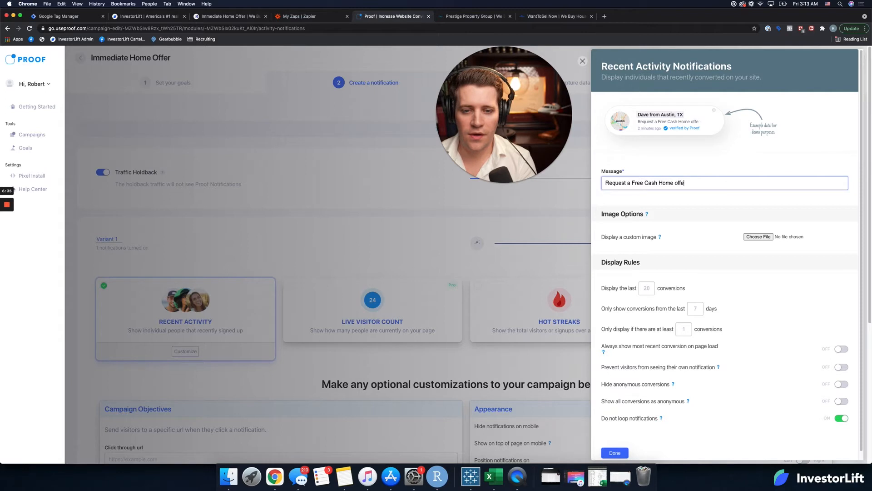
{"action": "key", "text": "BackSpace"}
{"action": "key", "text": "BackSpace"}
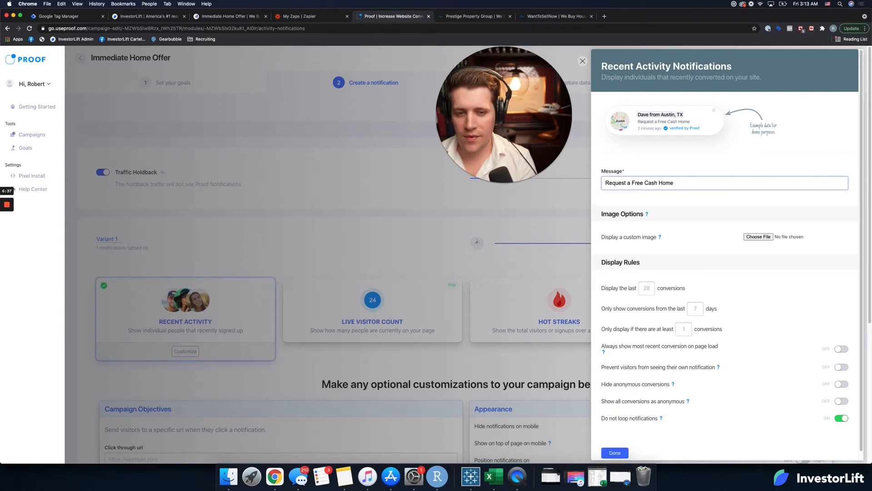
{"action": "type", "text": "Offer"}
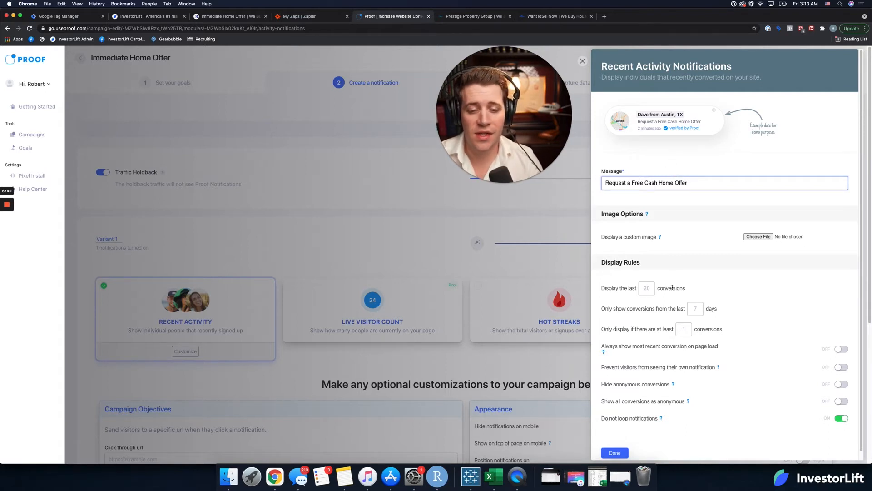
Step: Set the display rules to the last 20 conversions, from the last 7 days, with at least 1 conversion
{"action": "left_click", "coordinate": [649, 290]}
{"action": "left_click", "coordinate": [695, 309]}
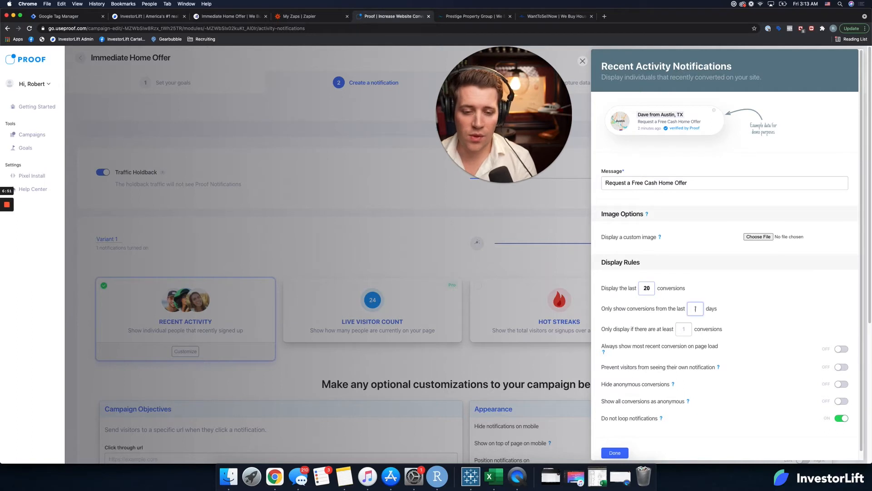
{"action": "type", "text": "7"}
{"action": "key", "text": "Tab"}
{"action": "type", "text": "1"}
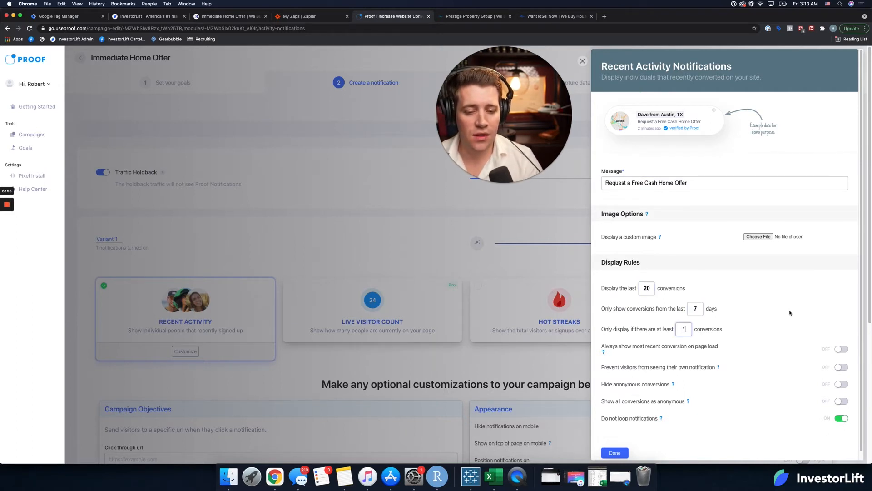
Step: Turn on always showing the most recent conversion on page load, and finish the Recent Activity customization
{"action": "scroll", "coordinate": [779, 339], "scroll_direction": "down", "scroll_amount": 1}
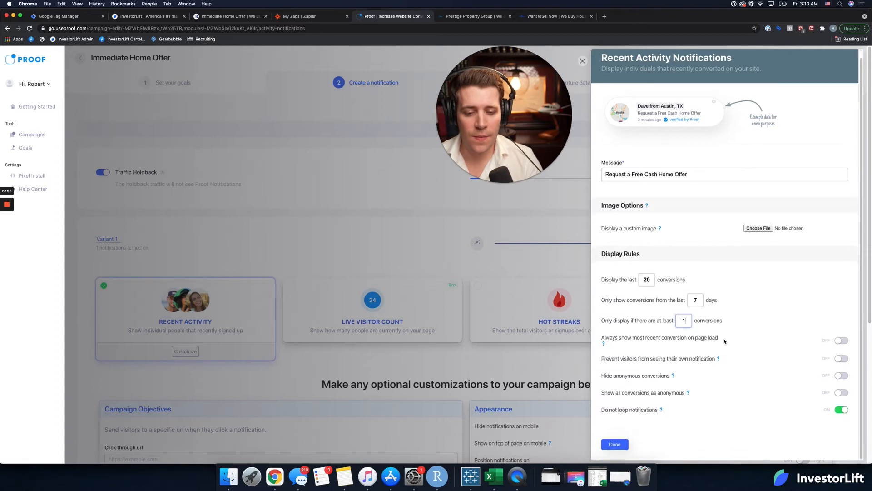
{"action": "left_click", "coordinate": [841, 340]}
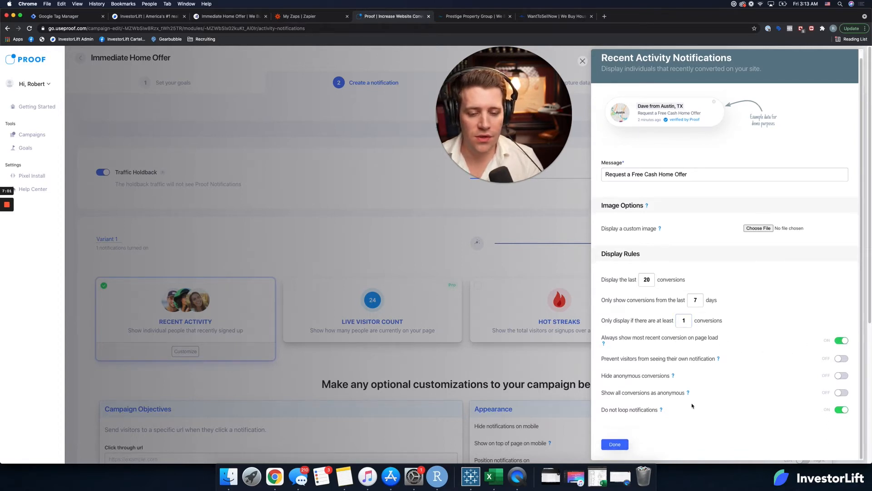
{"action": "scroll", "coordinate": [745, 346], "scroll_direction": "down", "scroll_amount": 1}
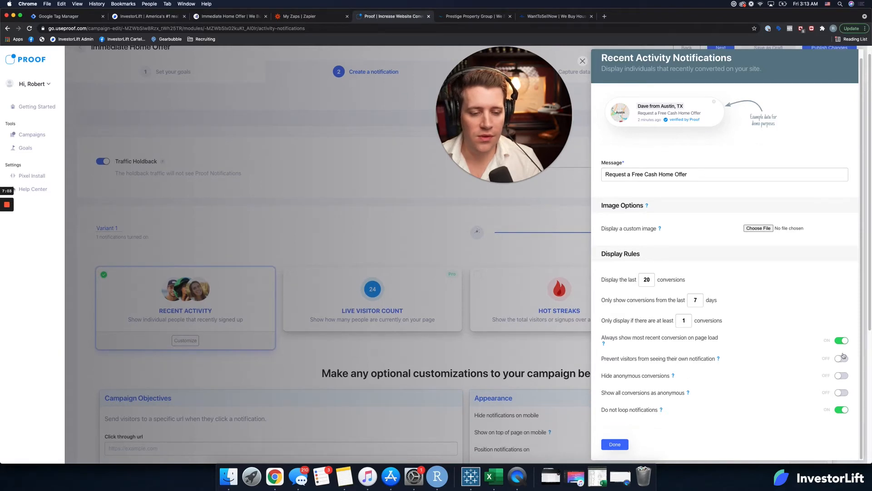
{"action": "left_click", "coordinate": [616, 445]}
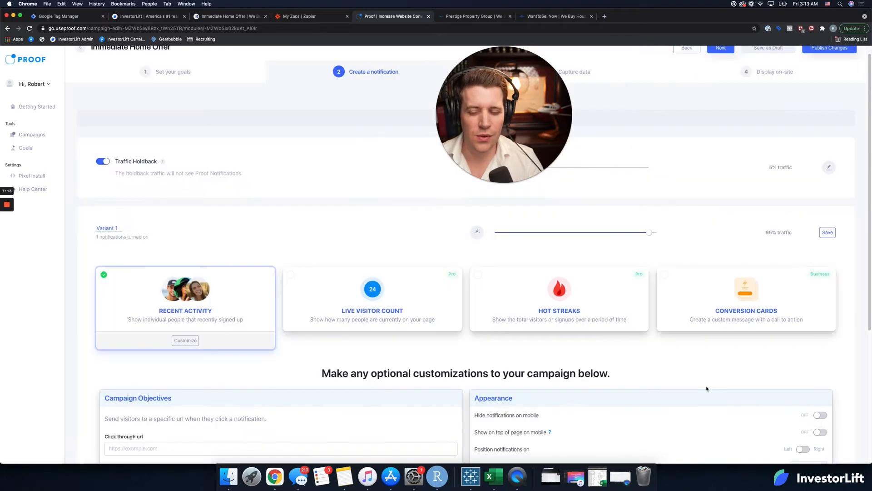
Step: Enable Live Visitor Count for Variant 1, requiring at least 2 active visitors and counting live visitors on the entire domain
{"action": "left_click", "coordinate": [415, 311]}
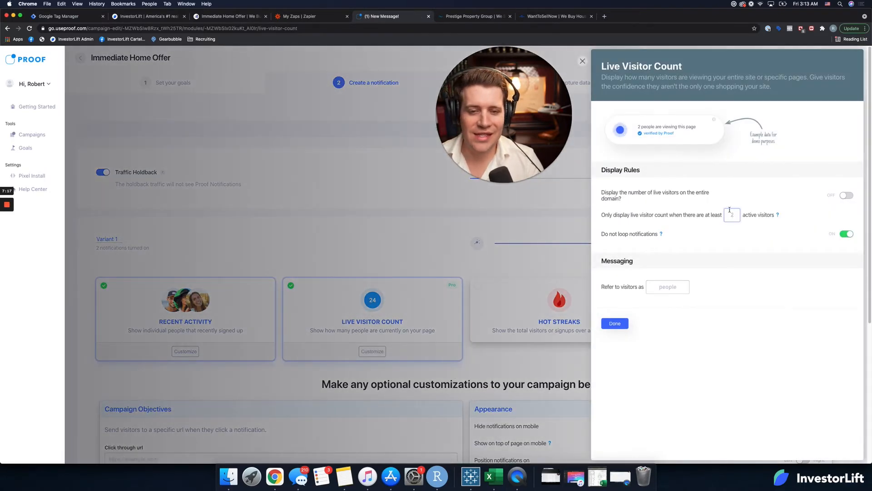
{"action": "left_click", "coordinate": [729, 210]}
{"action": "type", "text": "1"}
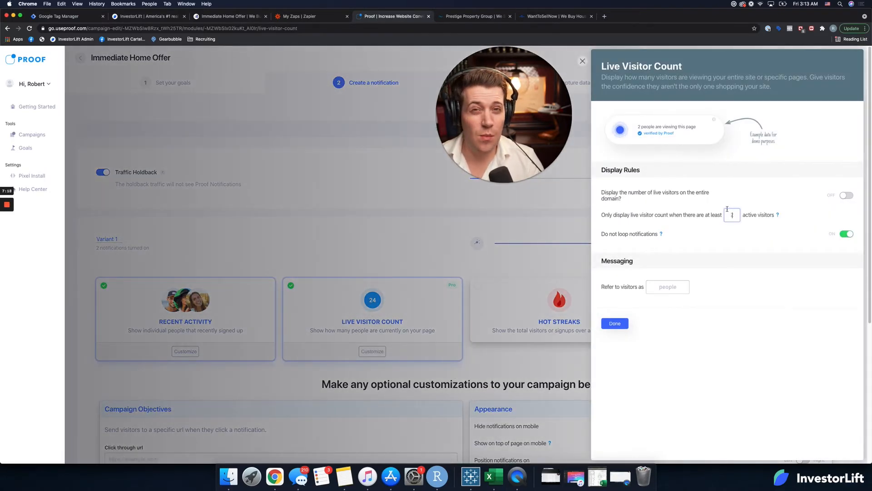
{"action": "type", "text": "1"}
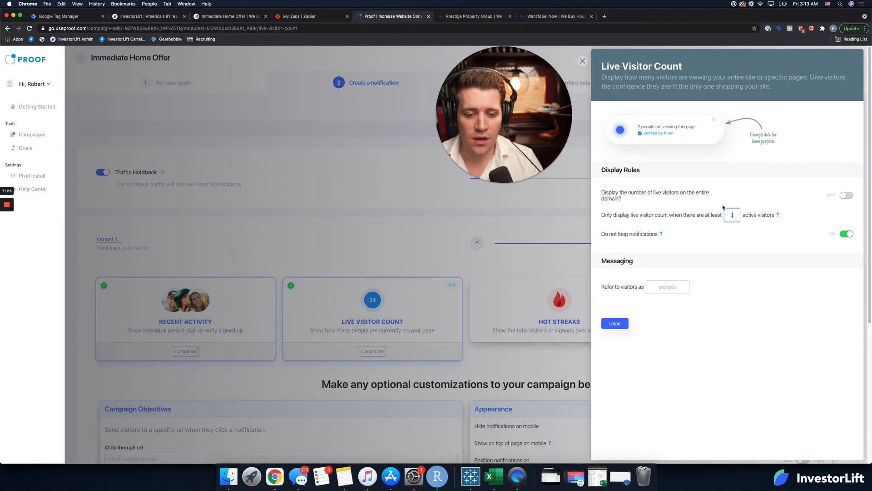
{"action": "type", "text": "2"}
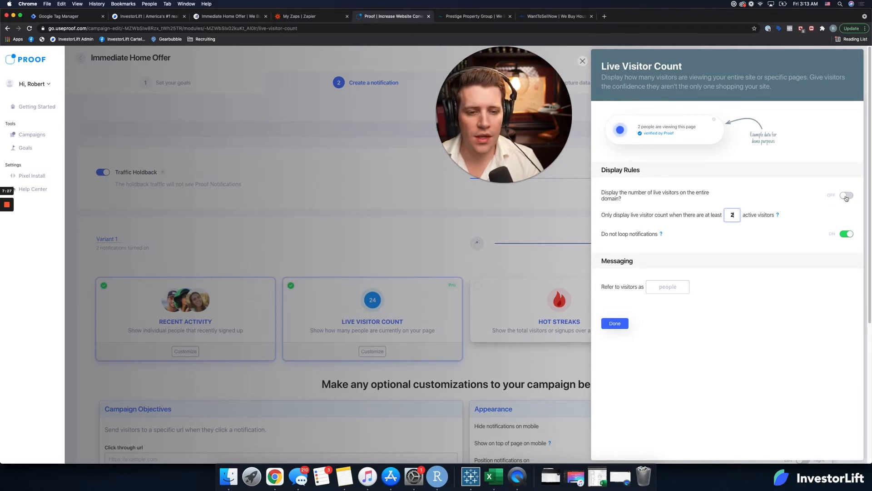
{"action": "left_click", "coordinate": [845, 196]}
Step: Refer to live visitors as "home owners" and finish the Live Visitor Count customization
{"action": "left_click", "coordinate": [665, 290]}
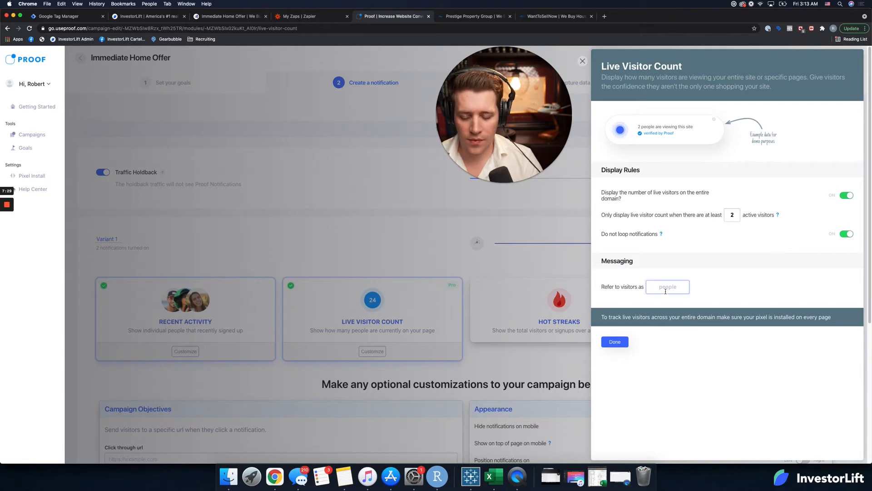
{"action": "type", "text": "home owners"}
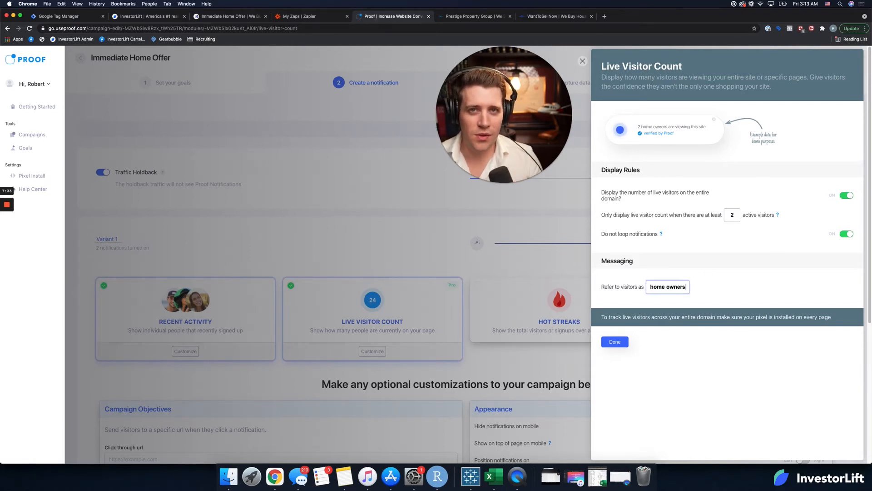
{"action": "left_click", "coordinate": [615, 342]}
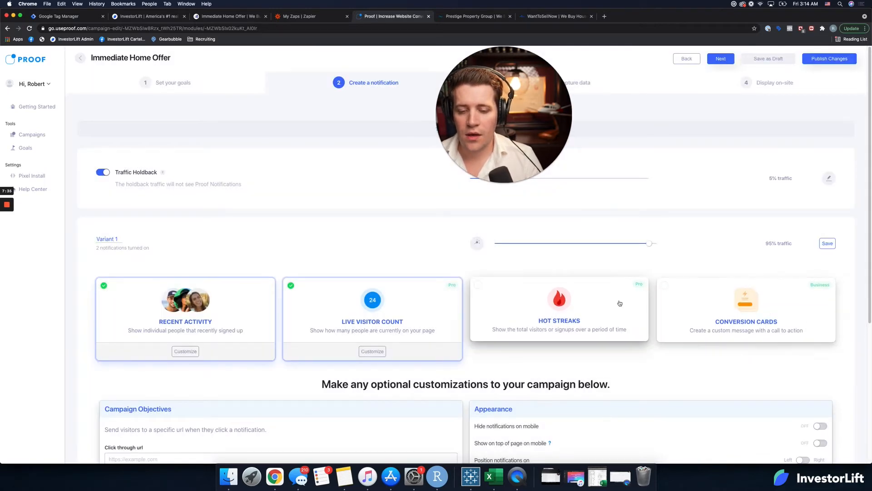
Step: Enable Hot Streaks, displaying only with at least 20 visitors tracked and counting visitors across the entire domain
{"action": "left_click", "coordinate": [551, 351]}
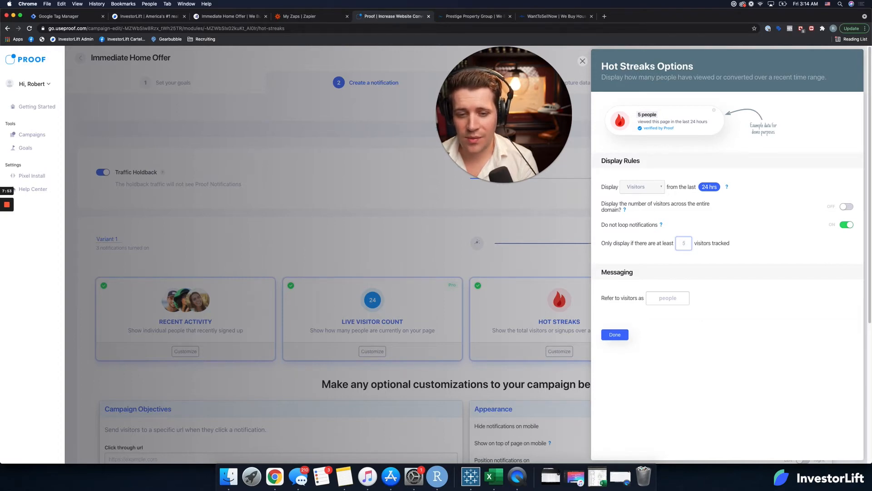
{"action": "type", "text": "0"}
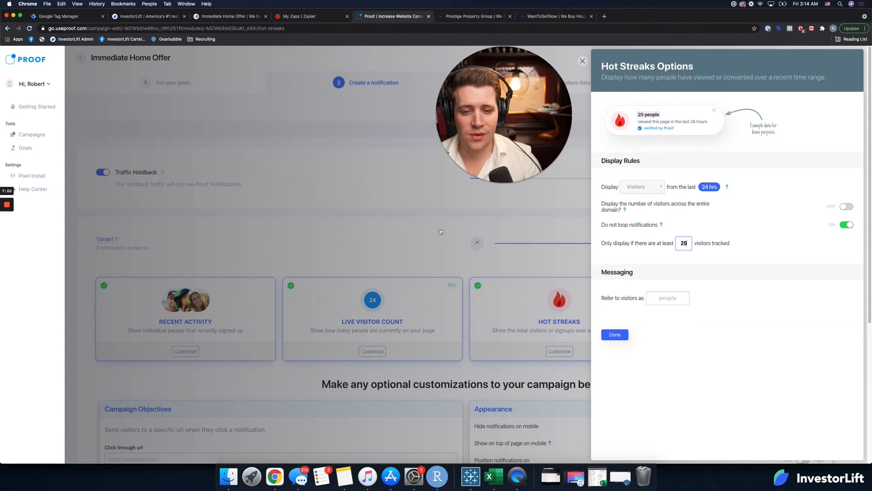
{"action": "left_click", "coordinate": [847, 206]}
Step: Refer to Hot Streaks visitors as "home owners" and finish the Hot Streaks customization
{"action": "left_click", "coordinate": [670, 291]}
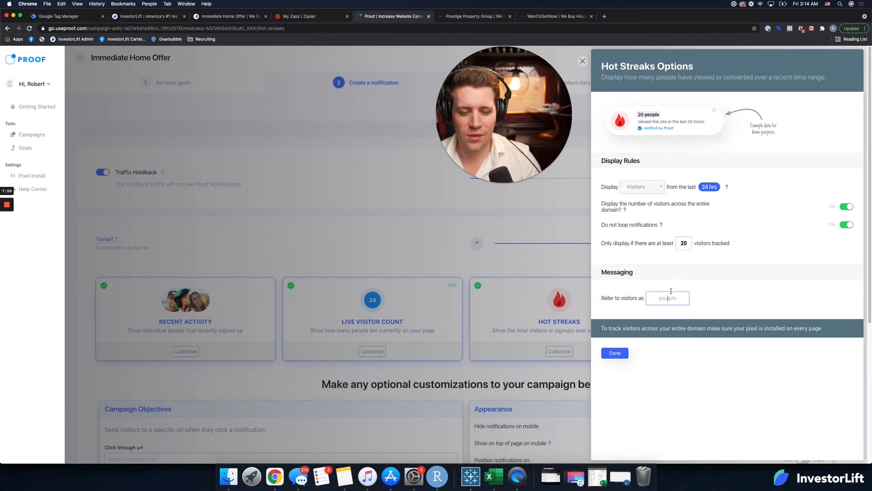
{"action": "type", "text": "home owners"}
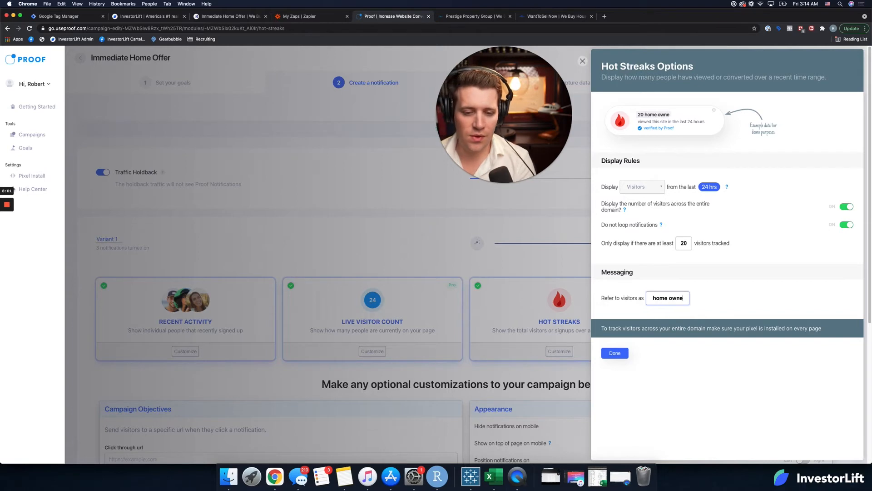
{"action": "left_click", "coordinate": [618, 354]}
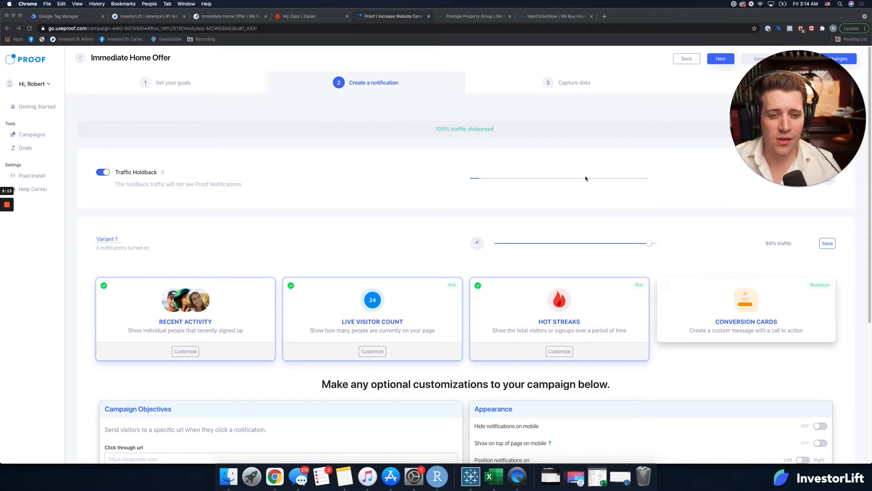
Step: Try an even traffic split with 50% for Variant 1 and 50% for the Traffic Holdback
{"action": "left_click_drag", "start_coordinate": [792, 145], "coordinate": [785, 116]}
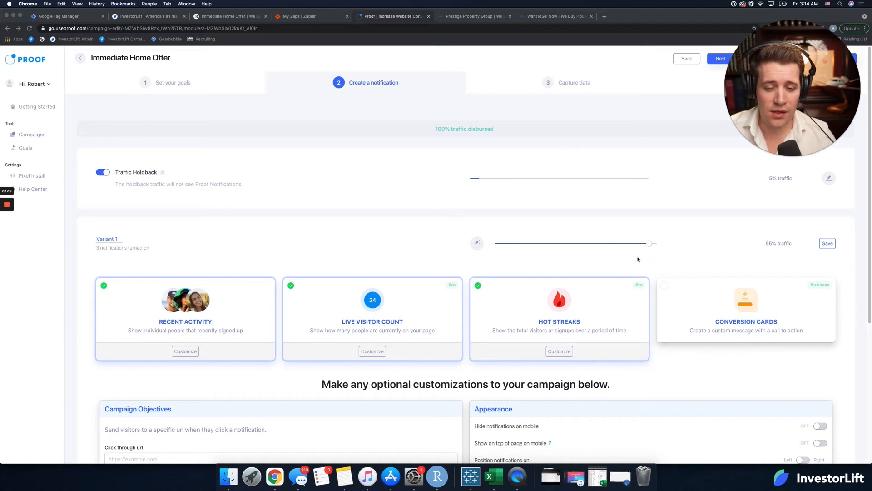
{"action": "left_click_drag", "start_coordinate": [650, 247], "coordinate": [576, 246]}
{"action": "left_click", "coordinate": [830, 179]}
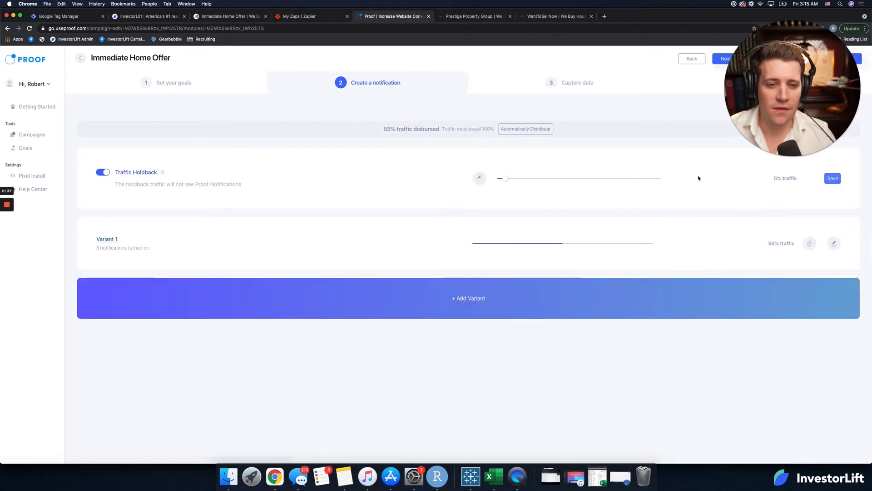
{"action": "left_click_drag", "start_coordinate": [508, 180], "coordinate": [579, 176]}
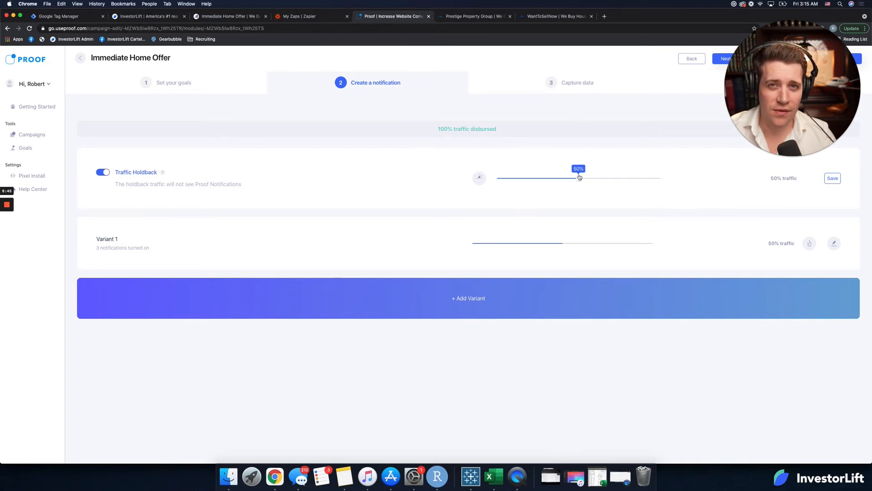
Step: Set the traffic distribution back to 5% for the Traffic Holdback and 95% for Variant 1
{"action": "left_click_drag", "start_coordinate": [579, 177], "coordinate": [505, 181]}
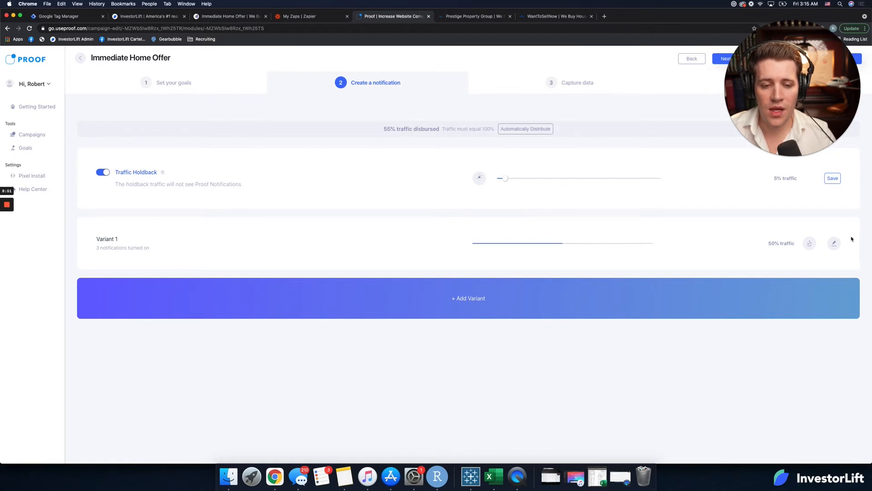
{"action": "left_click", "coordinate": [832, 245]}
{"action": "left_click_drag", "start_coordinate": [572, 243], "coordinate": [650, 247]}
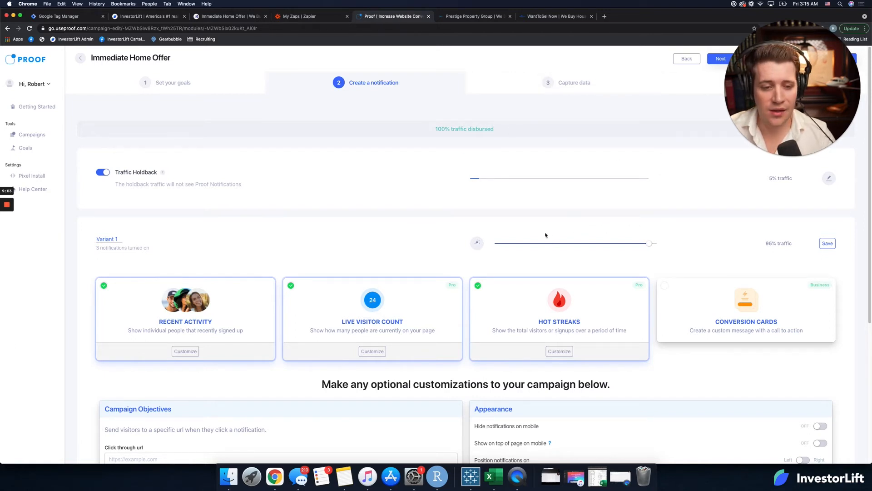
Step: Set the notification timing to a 0-second delay, 7-second display and 3-second spacing, and save Variant 1
{"action": "scroll", "coordinate": [394, 253], "scroll_direction": "down", "scroll_amount": 5}
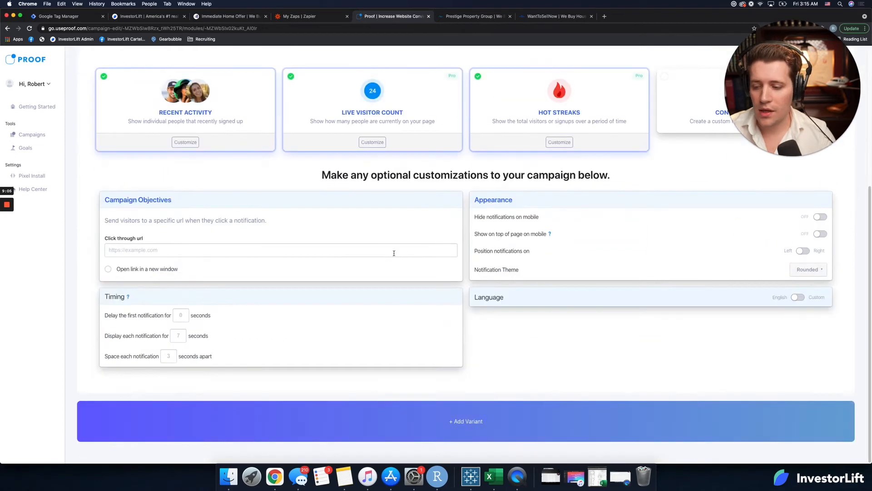
{"action": "left_click", "coordinate": [155, 248]}
{"action": "left_click", "coordinate": [178, 315]}
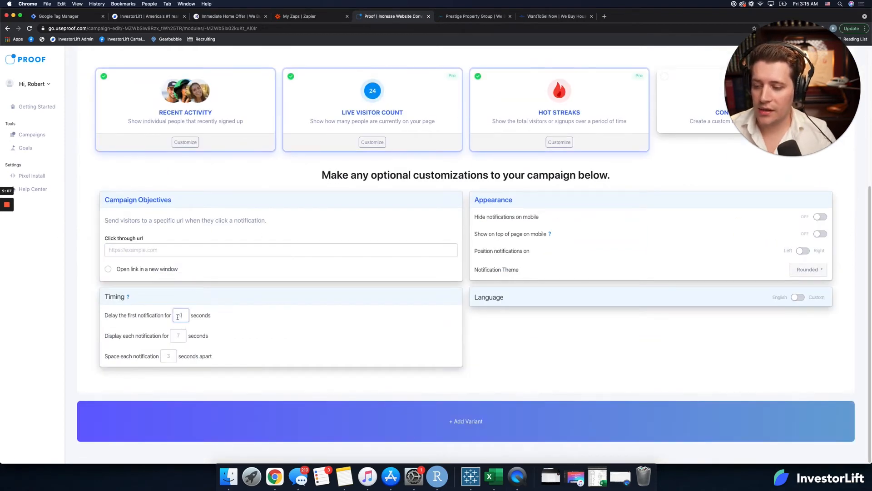
{"action": "left_click", "coordinate": [180, 336]}
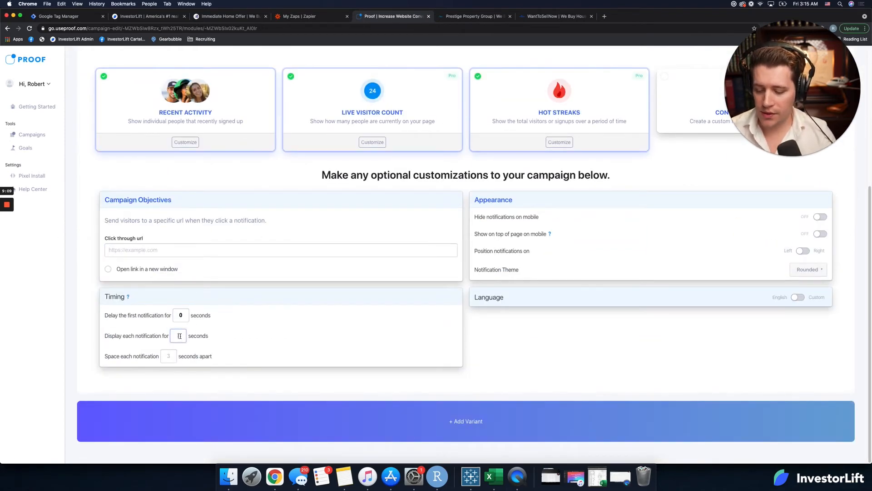
{"action": "type", "text": "3"}
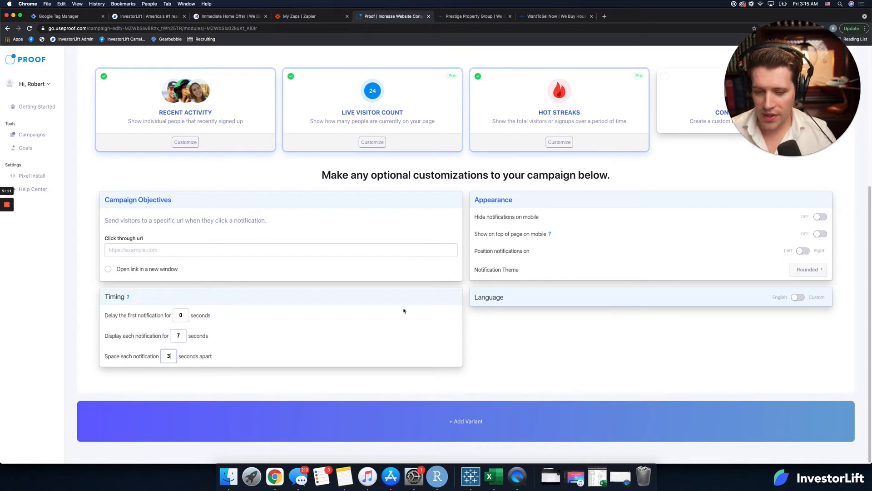
{"action": "scroll", "coordinate": [584, 362], "scroll_direction": "up", "scroll_amount": 5}
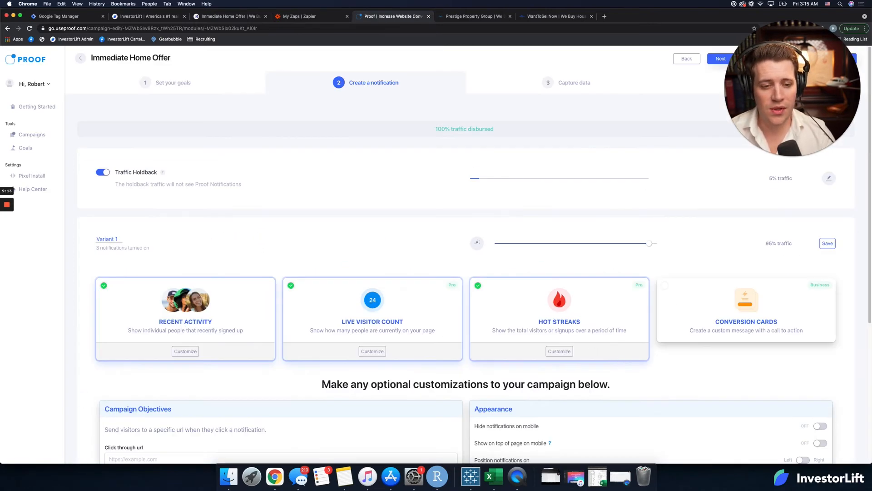
{"action": "left_click", "coordinate": [827, 243]}
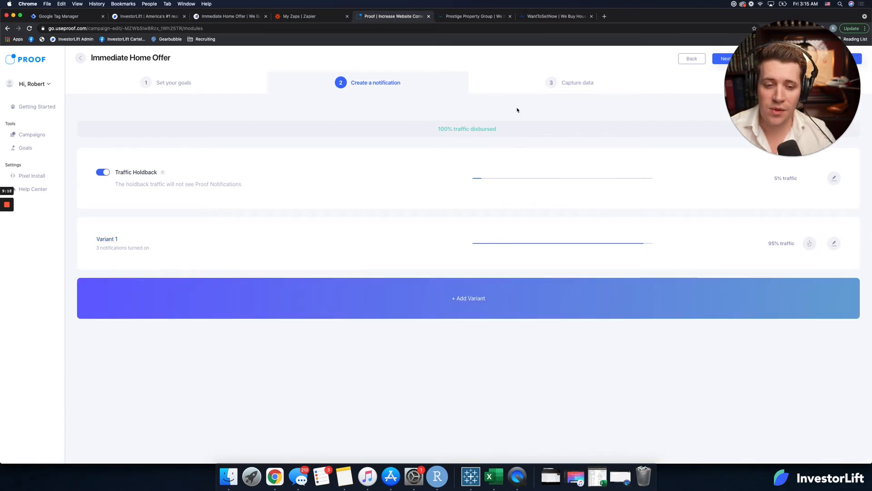
Step: Go to the campaign's data capture stage and choose Zapier as the way to capture conversions
{"action": "left_click", "coordinate": [578, 85]}
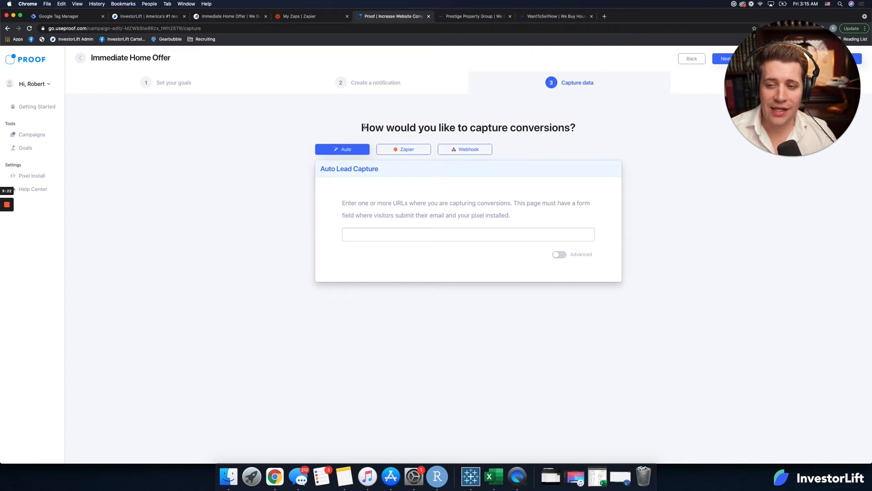
{"action": "left_click_drag", "start_coordinate": [362, 127], "coordinate": [571, 128]}
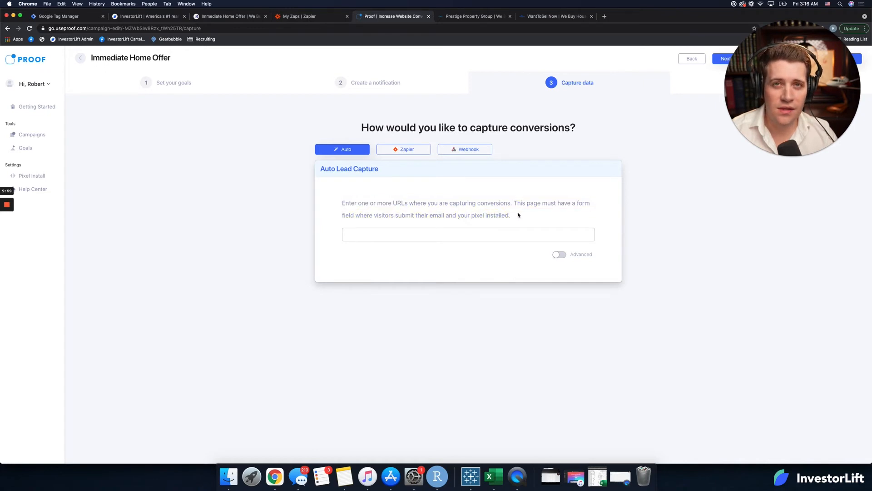
{"action": "left_click", "coordinate": [405, 151]}
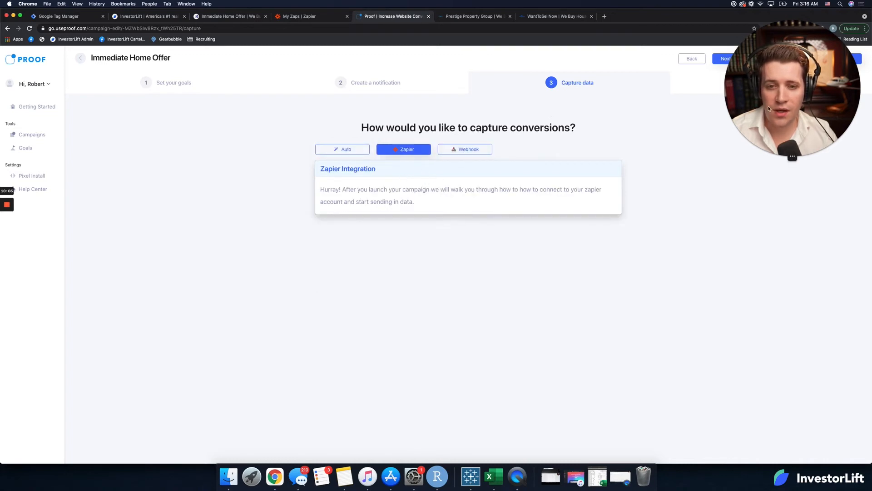
{"action": "left_click_drag", "start_coordinate": [776, 97], "coordinate": [771, 203]}
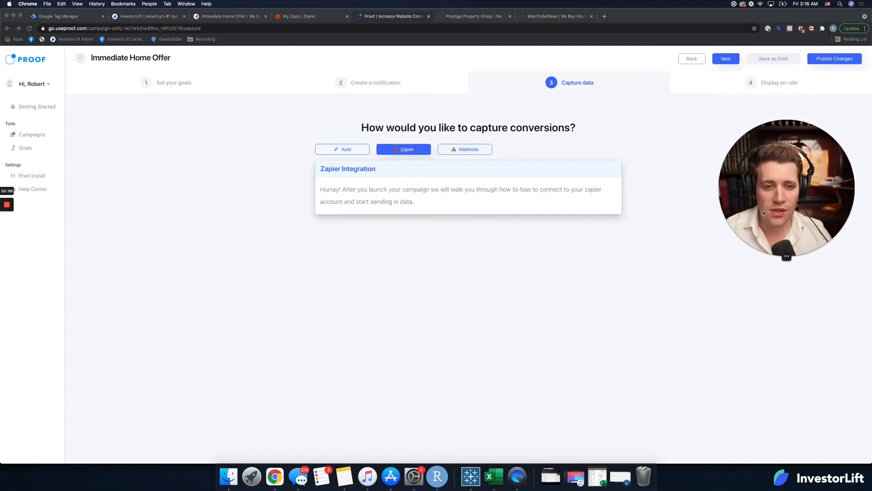
Step: Go to the campaign's on-site display stage and copy the domain immediatehomeoffer.com from the open Immediate Home Offer website's address
{"action": "left_click", "coordinate": [756, 84]}
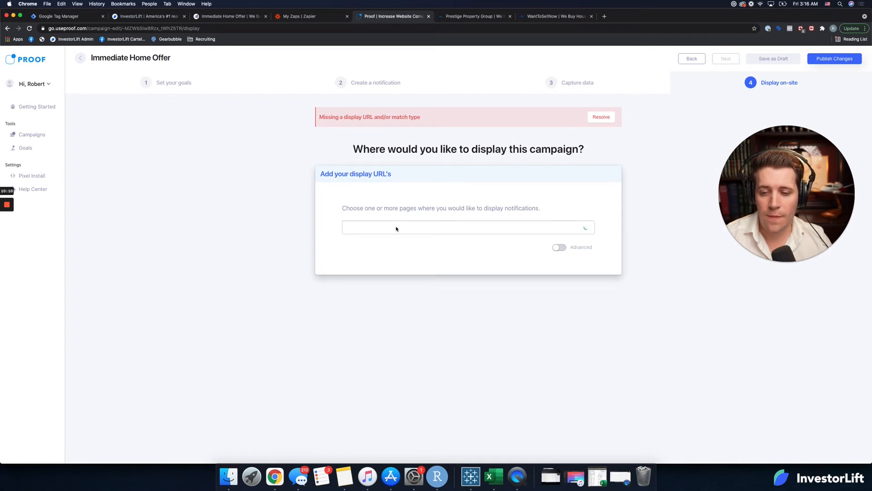
{"action": "left_click", "coordinate": [479, 225]}
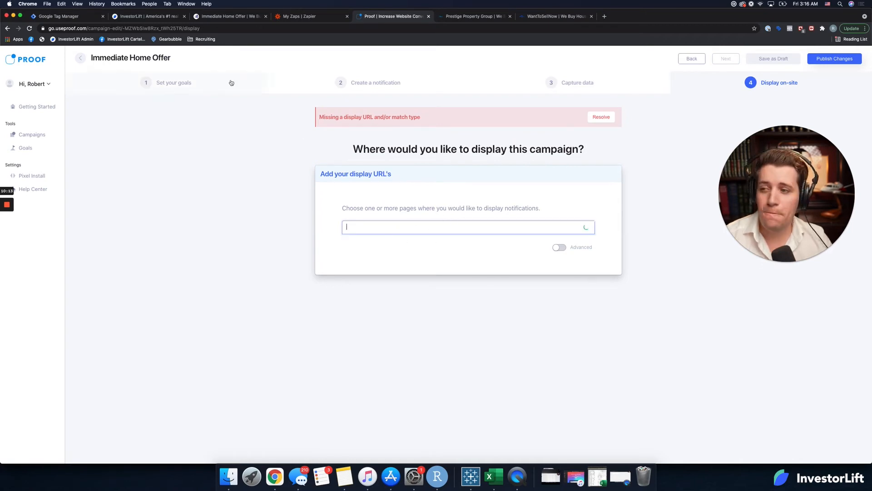
{"action": "left_click", "coordinate": [249, 19]}
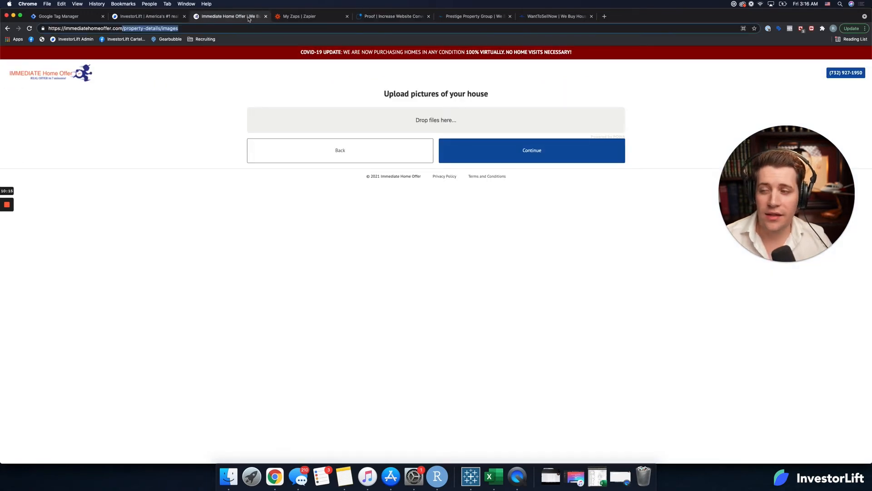
{"action": "left_click", "coordinate": [196, 29]}
{"action": "left_click_drag", "start_coordinate": [123, 28], "coordinate": [65, 28]}
{"action": "key", "text": "super+c"}
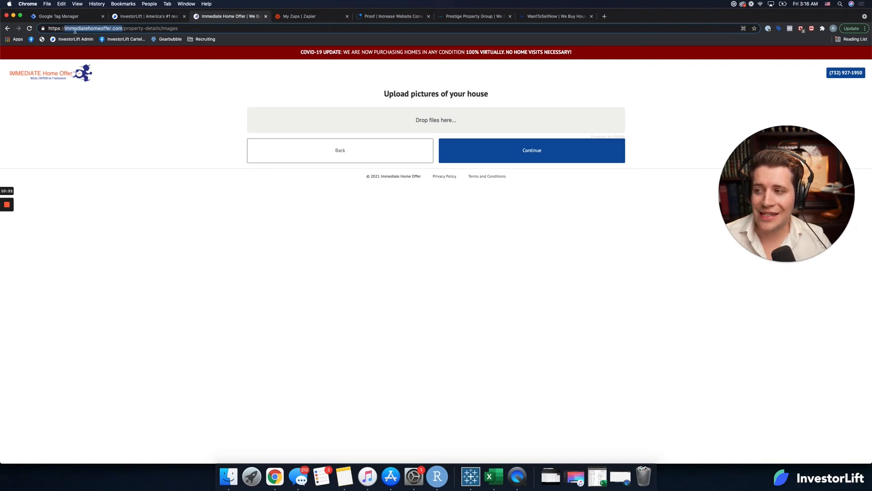
Step: Return to the Proof campaign and add an advanced display rule for URLs that contain immediatehomeoffer.com
{"action": "left_click", "coordinate": [520, 21]}
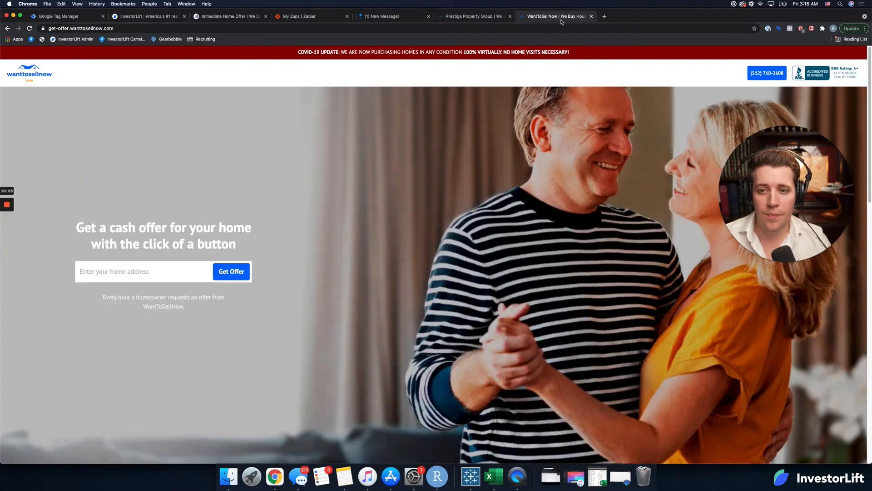
{"action": "left_click", "coordinate": [472, 18]}
{"action": "left_click", "coordinate": [413, 19]}
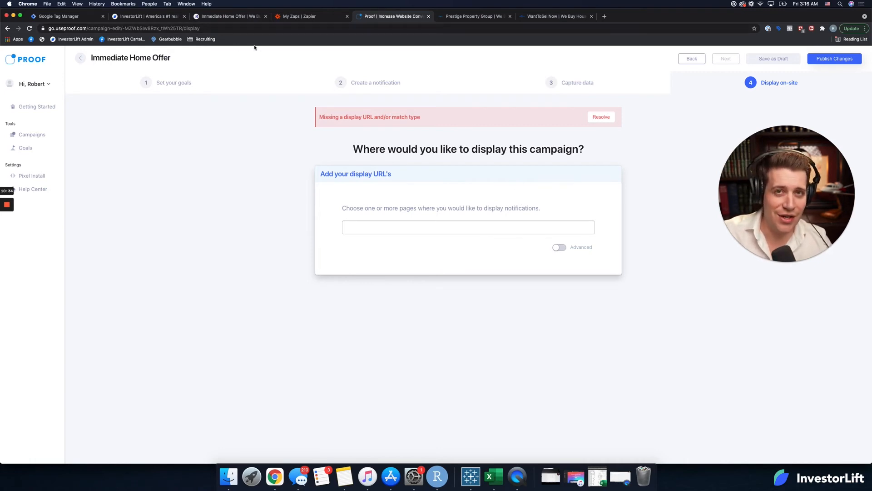
{"action": "left_click", "coordinate": [559, 247]}
{"action": "left_click", "coordinate": [415, 242]}
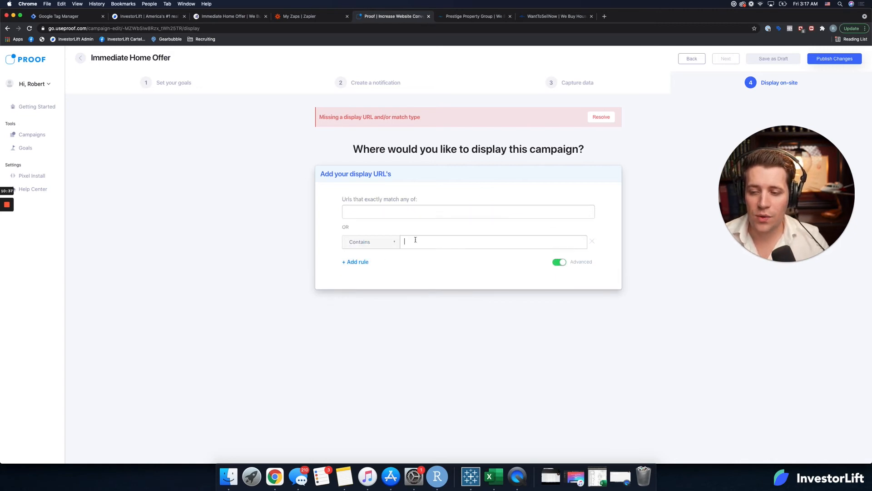
{"action": "key", "text": "super+v"}
{"action": "key", "text": "Return"}
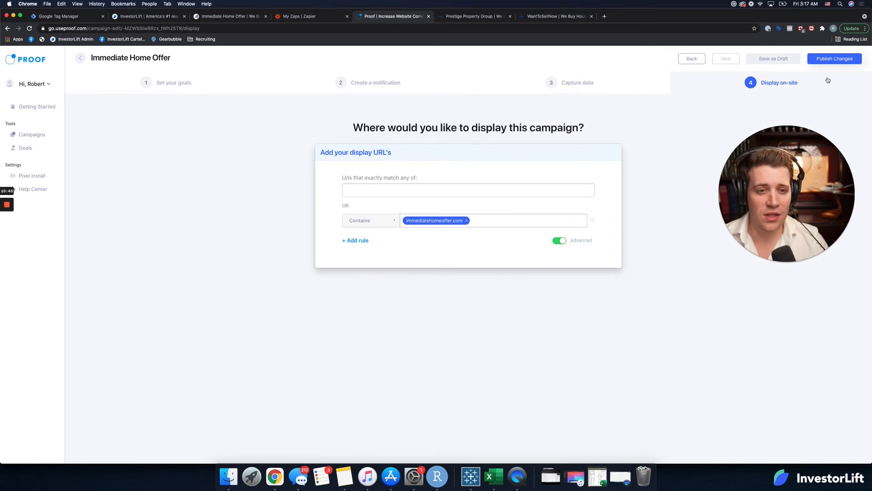
Step: Publish the Immediate Home Offer campaign changes and dismiss the Zap creation prompt
{"action": "left_click", "coordinate": [837, 60]}
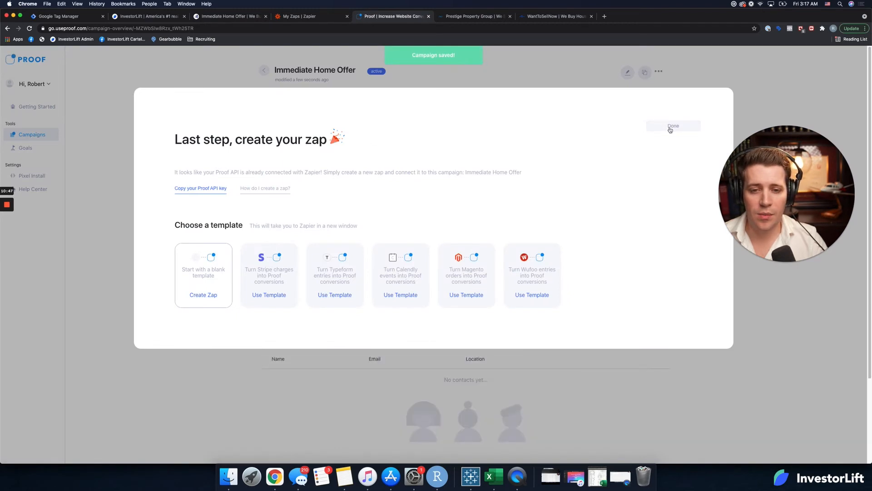
{"action": "left_click", "coordinate": [672, 127]}
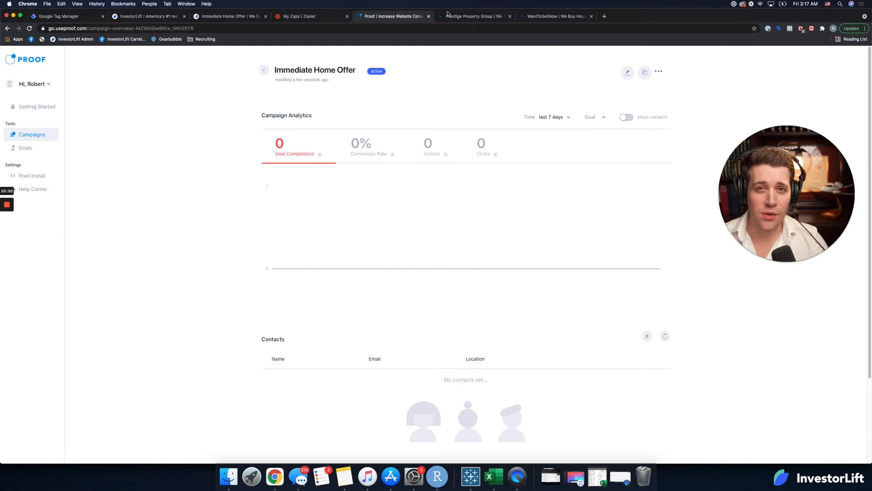
Step: Switch to Zapier, create a new Zap and name it InvestorLift to Proof
{"action": "left_click", "coordinate": [323, 18]}
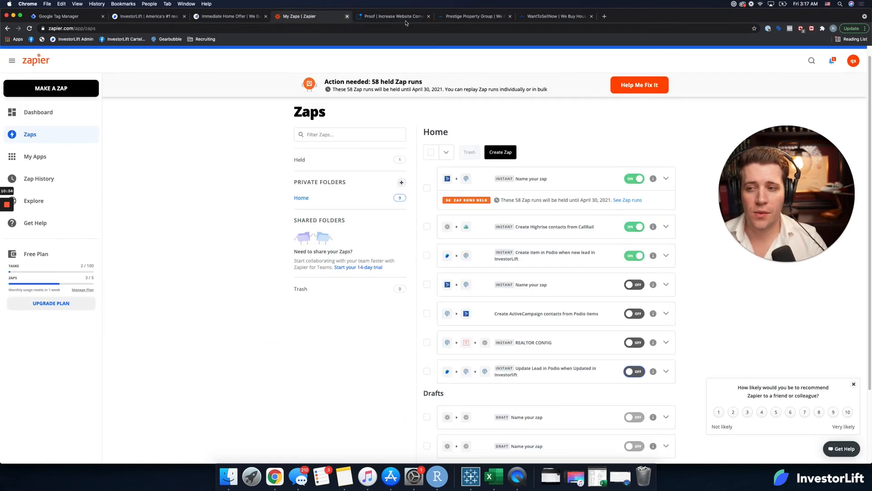
{"action": "left_click", "coordinate": [510, 153]}
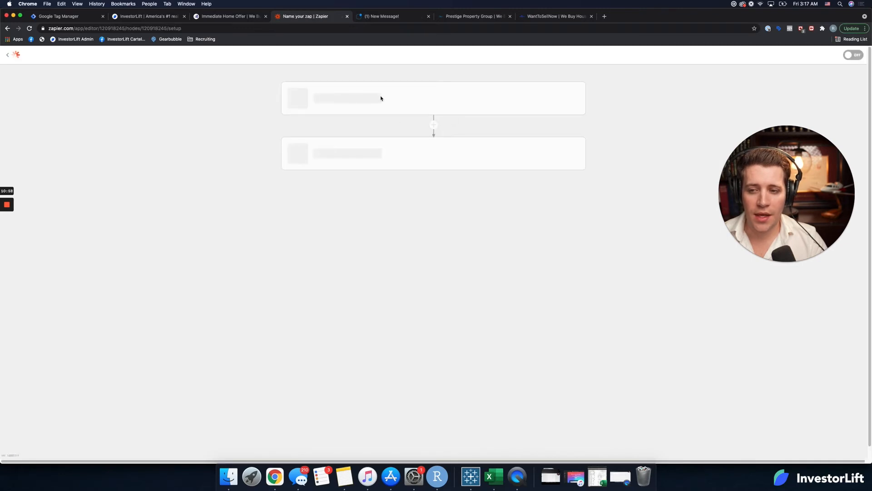
{"action": "left_click", "coordinate": [66, 71]}
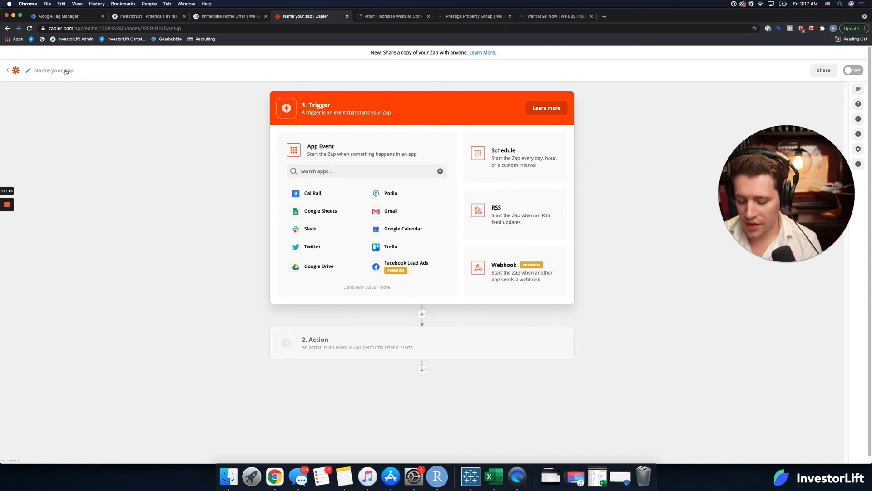
{"action": "type", "text": "InvestorLif"}
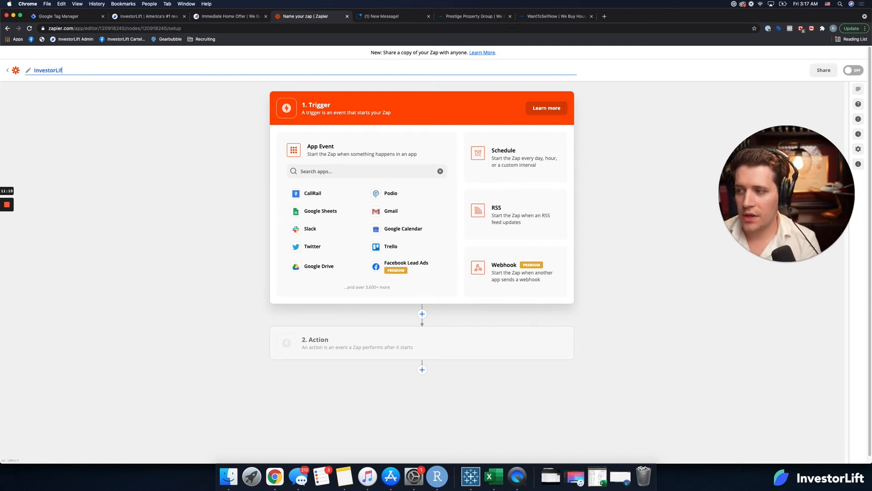
{"action": "type", "text": "t to Pr"}
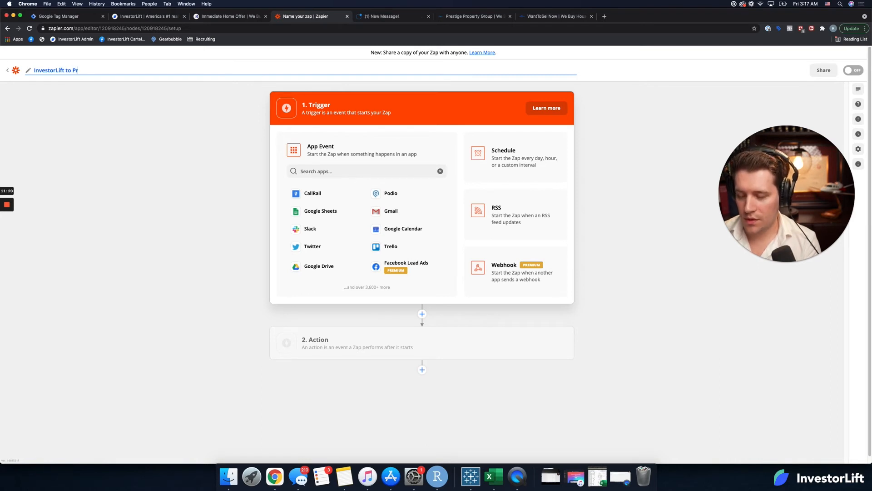
{"action": "type", "text": "ood"}
{"action": "key", "text": "BackSpace"}
{"action": "type", "text": "f"}
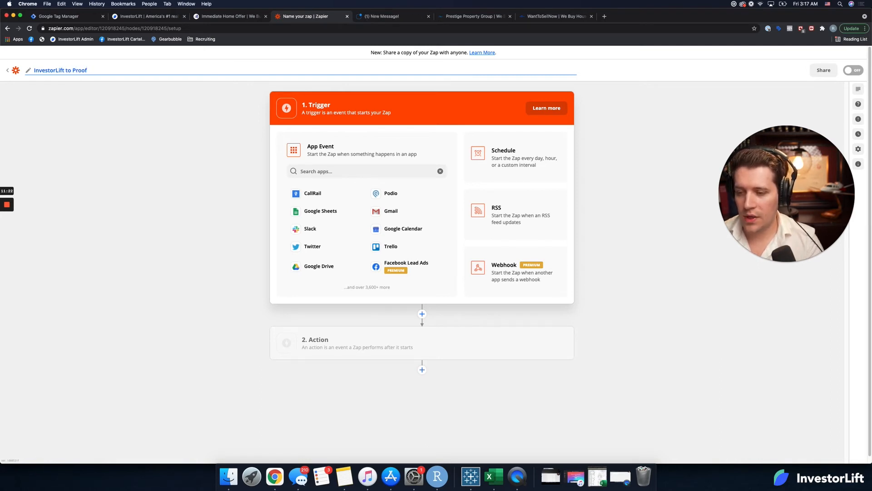
Step: Set the Zap's trigger to the InvestorLift app with the New Lead event
{"action": "left_click", "coordinate": [341, 169]}
{"action": "type", "text": "inv"}
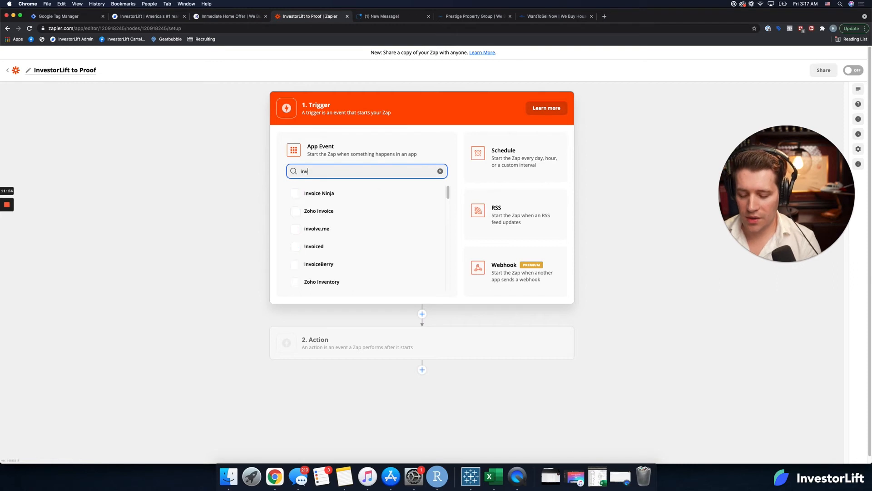
{"action": "type", "text": "es"}
{"action": "left_click", "coordinate": [339, 194]}
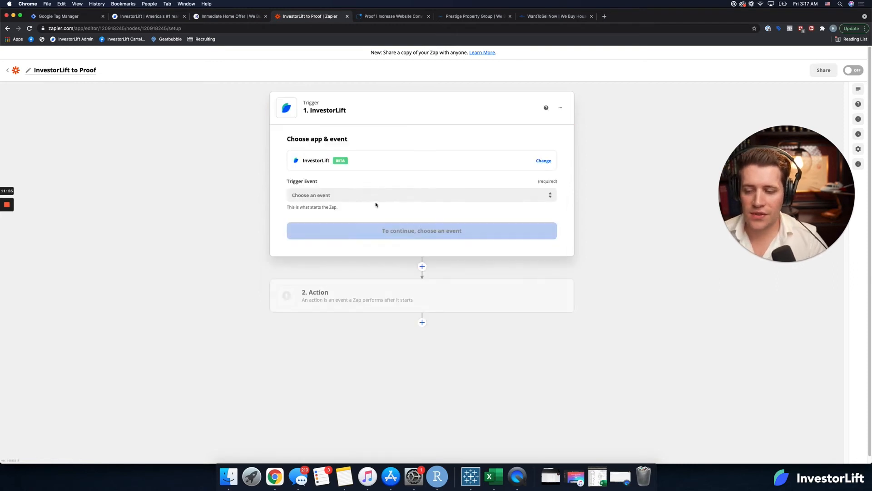
{"action": "left_click", "coordinate": [377, 200]}
{"action": "left_click", "coordinate": [359, 219]}
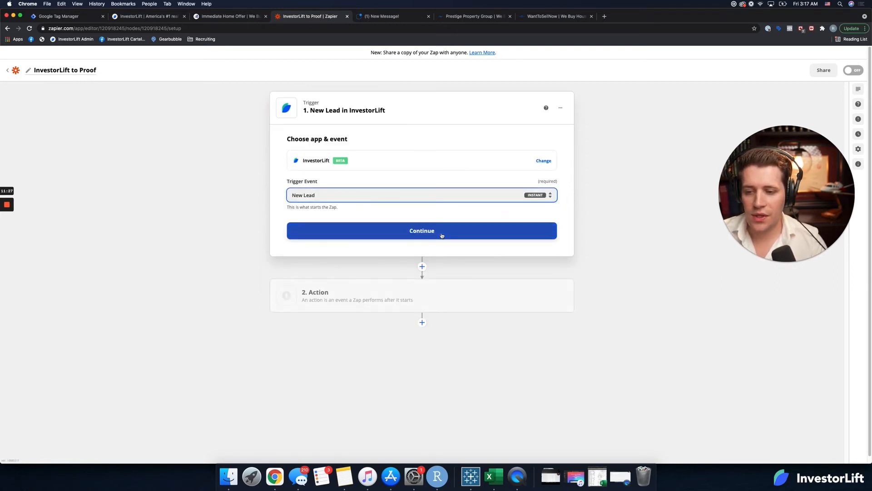
{"action": "left_click", "coordinate": [439, 234]}
Step: Choose the IHO InvestorLift account for the trigger, test the trigger and continue to the action
{"action": "left_click", "coordinate": [374, 184]}
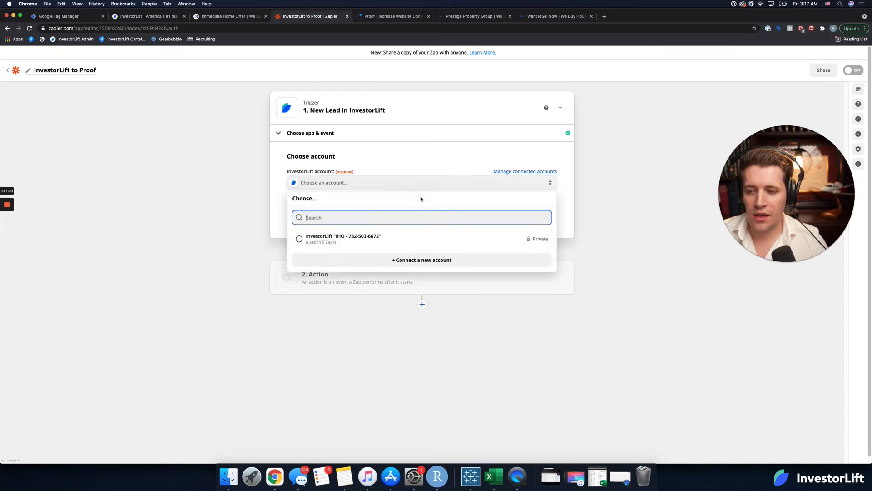
{"action": "left_click", "coordinate": [361, 241]}
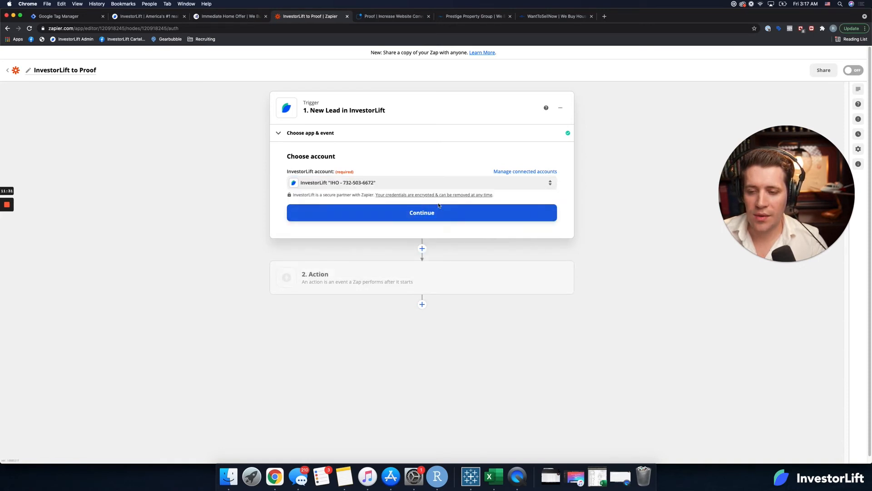
{"action": "left_click", "coordinate": [451, 212]}
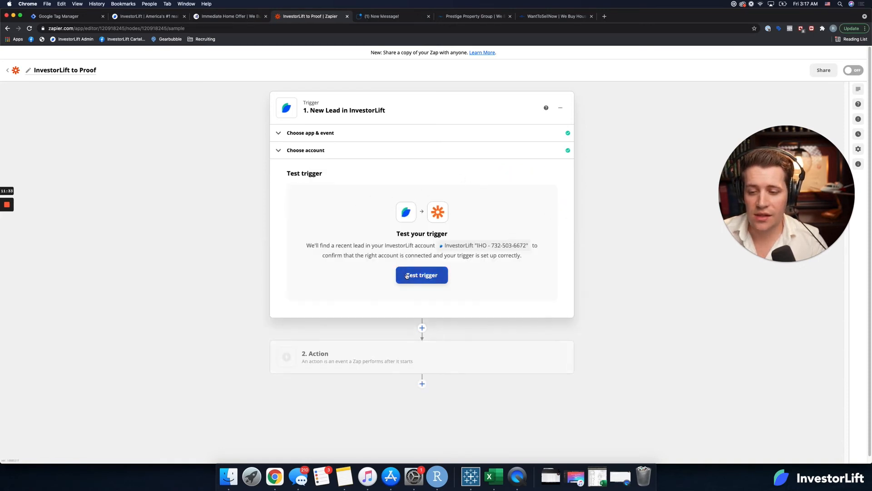
{"action": "left_click", "coordinate": [406, 274]}
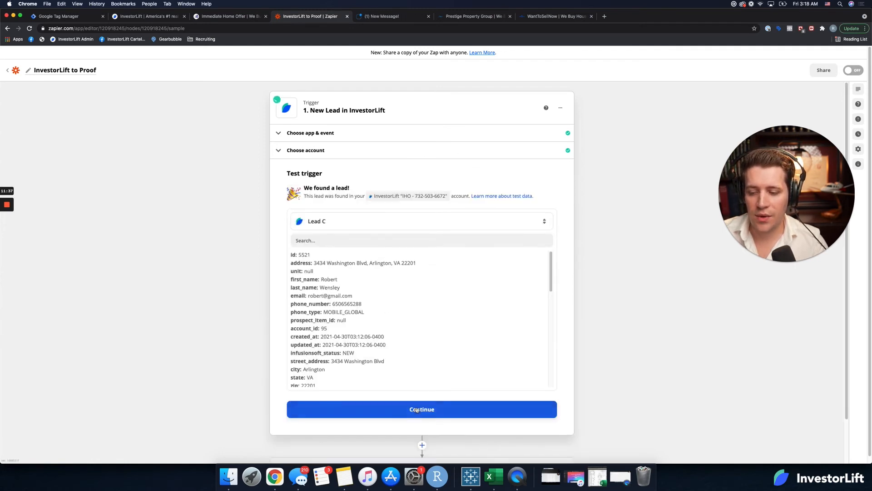
{"action": "left_click", "coordinate": [481, 409]}
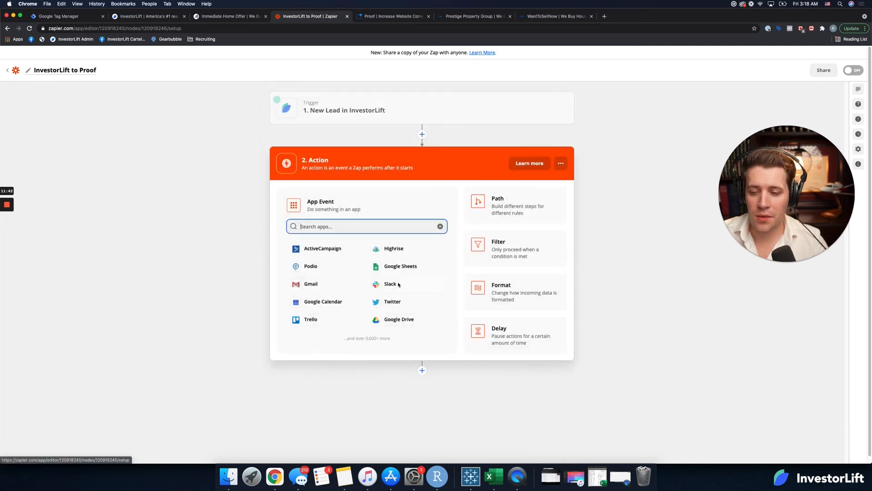
Step: Set the Zap's action to the Proof app with the Create Conversion event
{"action": "type", "text": "proof"}
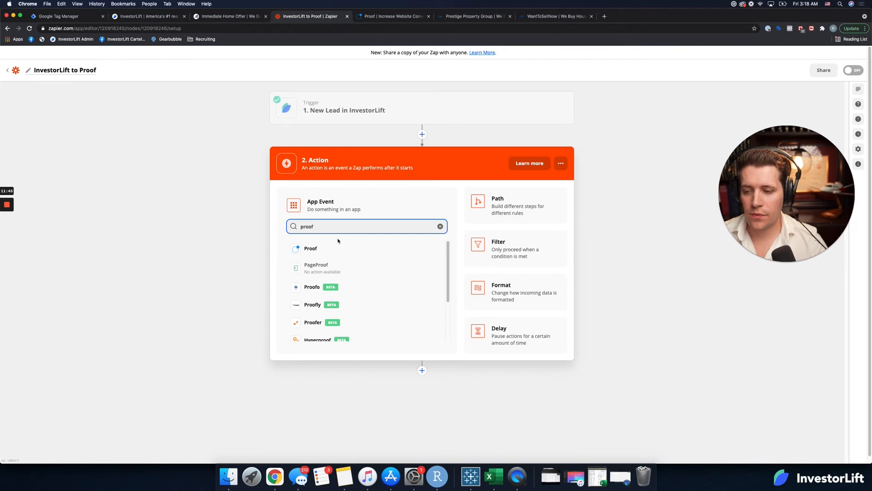
{"action": "left_click", "coordinate": [338, 243]}
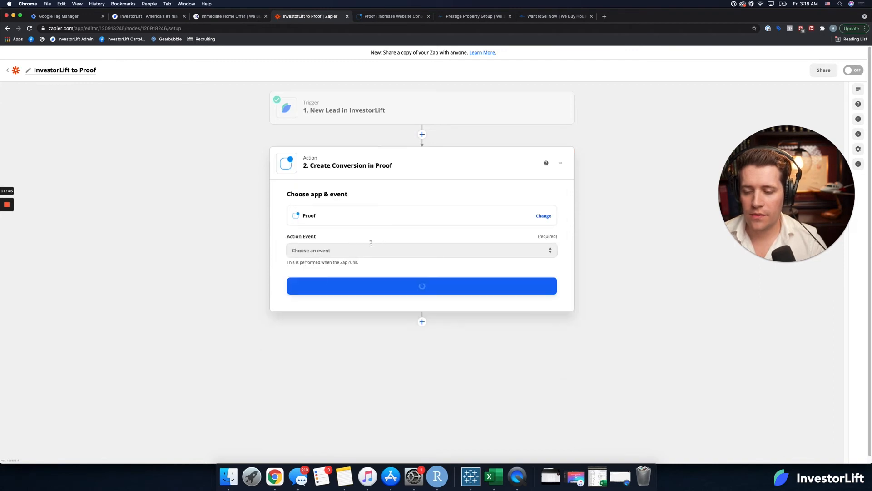
{"action": "left_click", "coordinate": [389, 250]}
{"action": "left_click", "coordinate": [345, 279]}
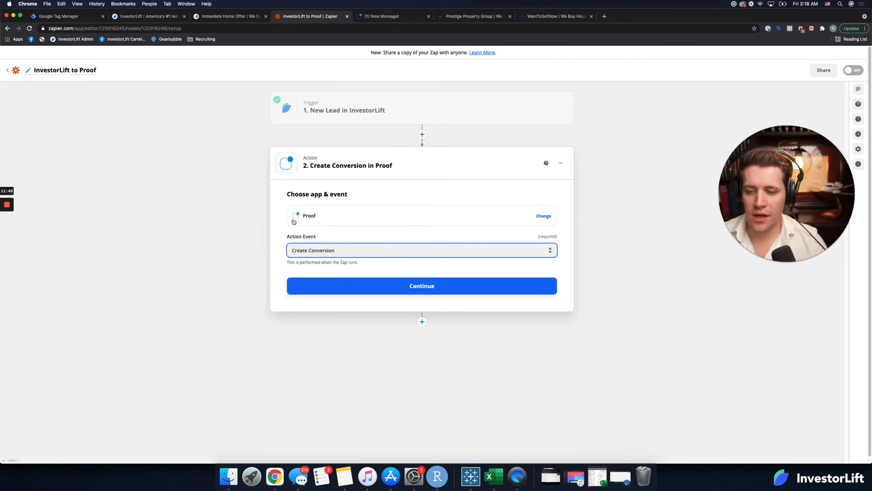
Step: Switch to Proof and open the account settings page that holds the API key
{"action": "left_click", "coordinate": [416, 18]}
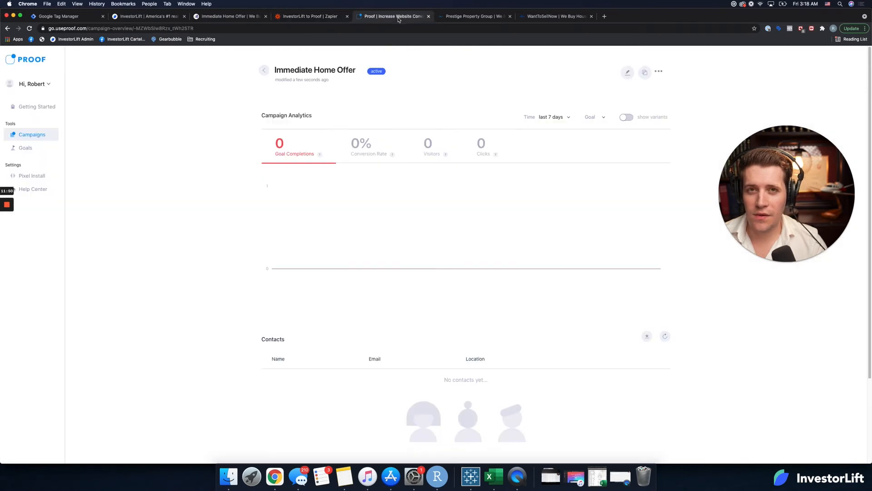
{"action": "left_click", "coordinate": [39, 86]}
{"action": "left_click", "coordinate": [28, 146]}
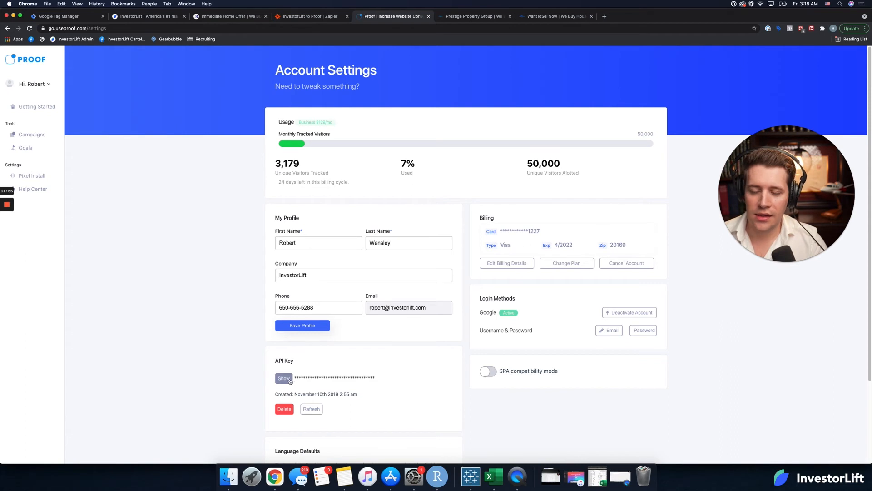
Step: Return to the Zap, confirm the Create Conversion event and start signing in to Proof
{"action": "left_click", "coordinate": [285, 17]}
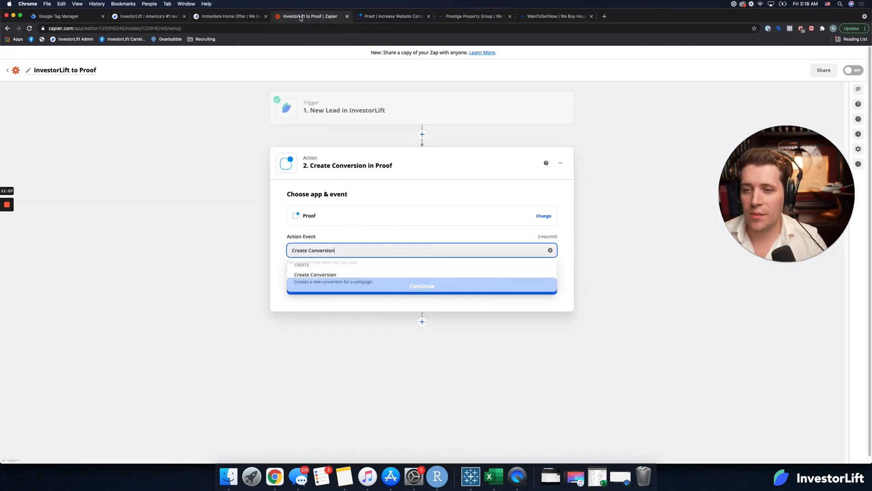
{"action": "left_click", "coordinate": [324, 281]}
{"action": "left_click", "coordinate": [394, 287]}
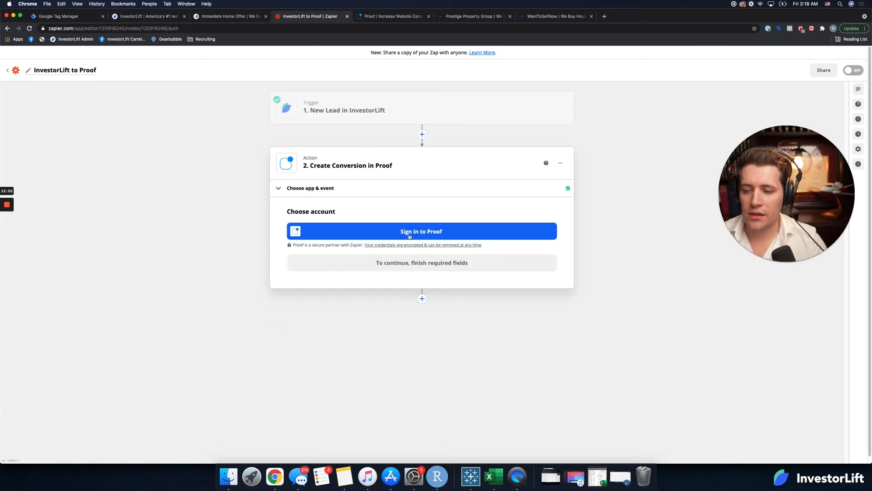
{"action": "left_click", "coordinate": [399, 231]}
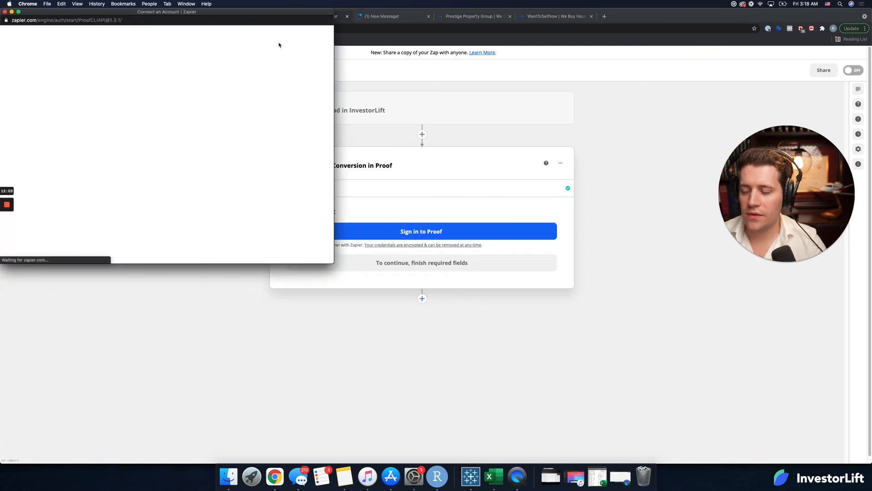
Step: Bring up the Proof account settings behind the sign-in window, reveal the API key and copy it
{"action": "left_click_drag", "start_coordinate": [633, 19], "coordinate": [633, 46]}
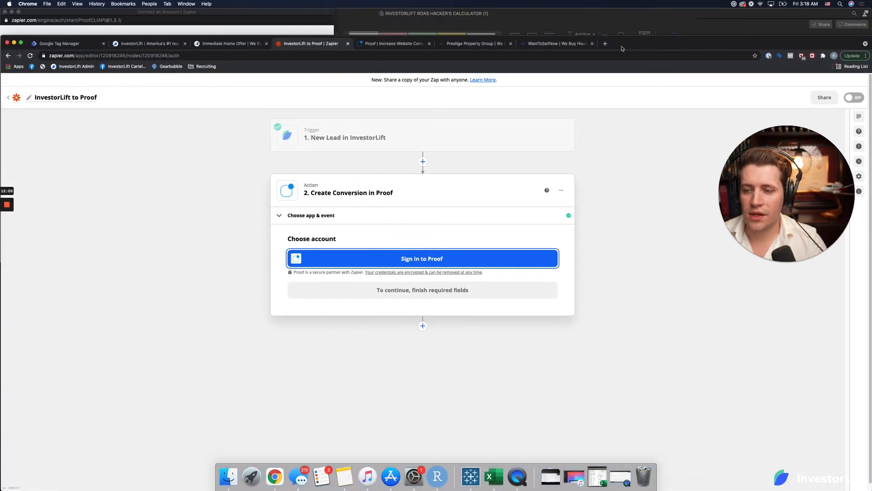
{"action": "left_click", "coordinate": [407, 49]}
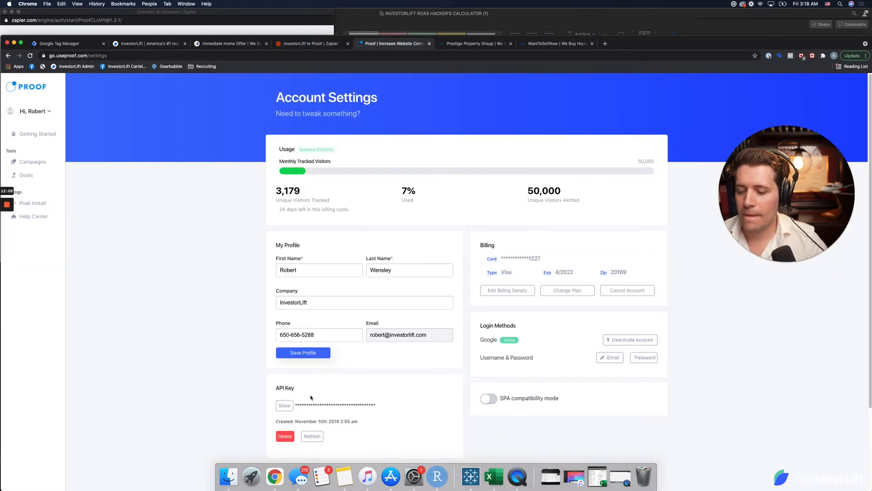
{"action": "scroll", "coordinate": [291, 391], "scroll_direction": "down", "scroll_amount": 1}
{"action": "left_click", "coordinate": [284, 393]}
{"action": "double_click", "coordinate": [383, 392]}
{"action": "triple_click", "coordinate": [383, 393]}
{"action": "key", "text": "super+c"}
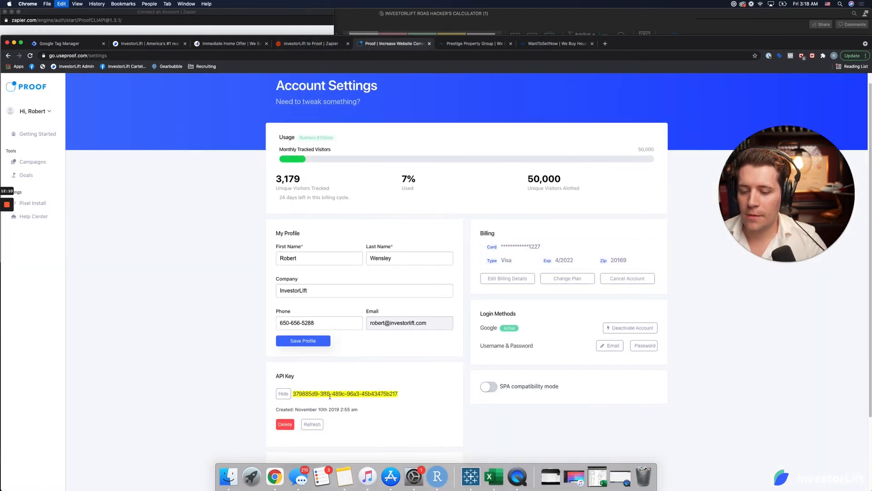
{"action": "left_click", "coordinate": [280, 13]}
{"action": "left_click", "coordinate": [202, 142]}
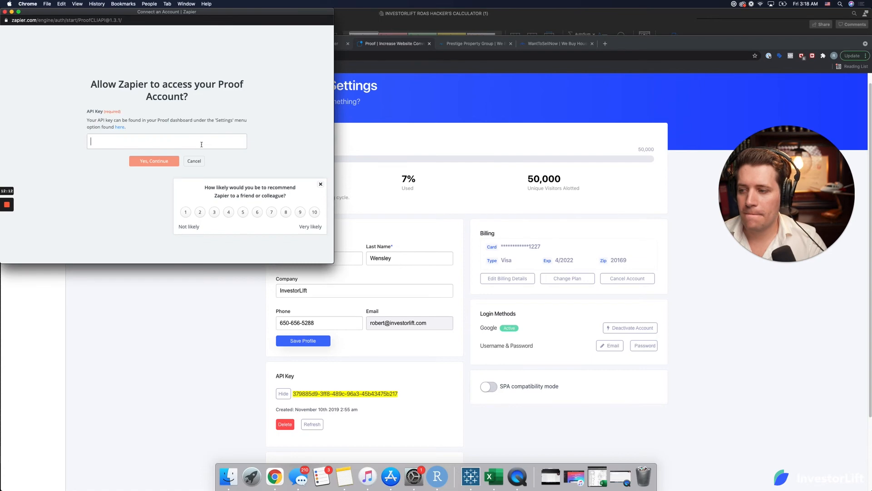
{"action": "key", "text": "super+v"}
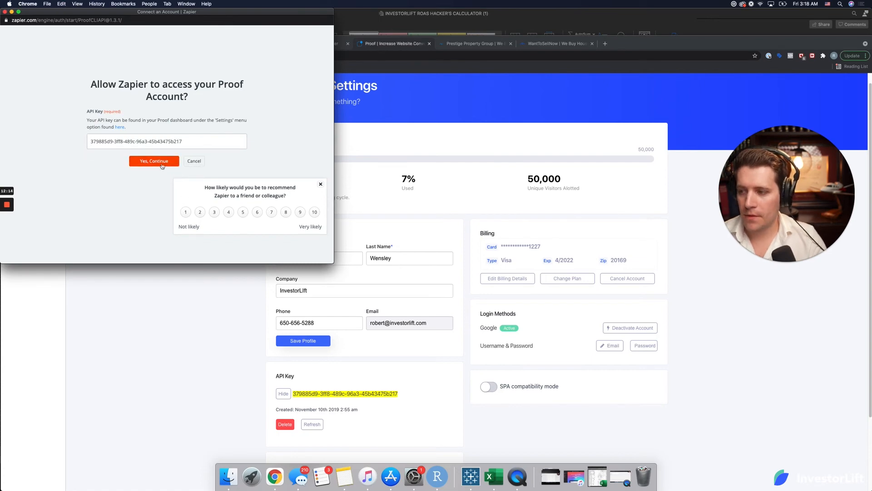
{"action": "left_click", "coordinate": [161, 163]}
{"action": "left_click", "coordinate": [45, 166]}
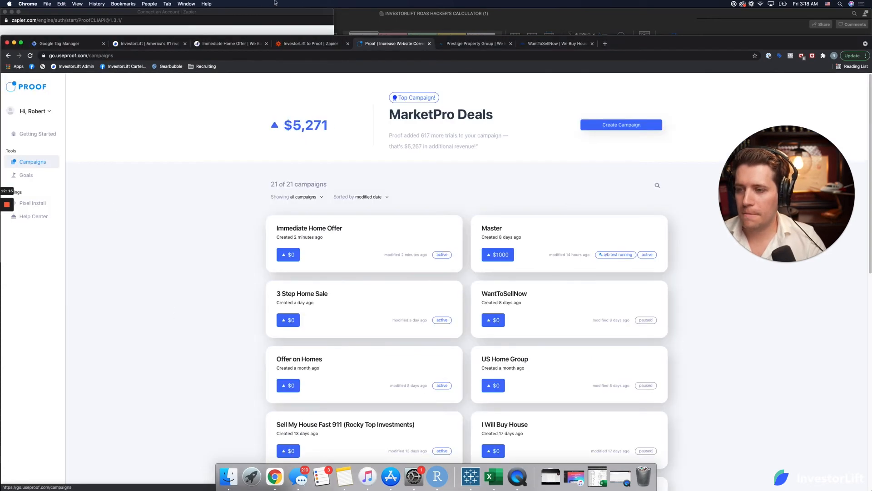
{"action": "key", "text": "super+Tab"}
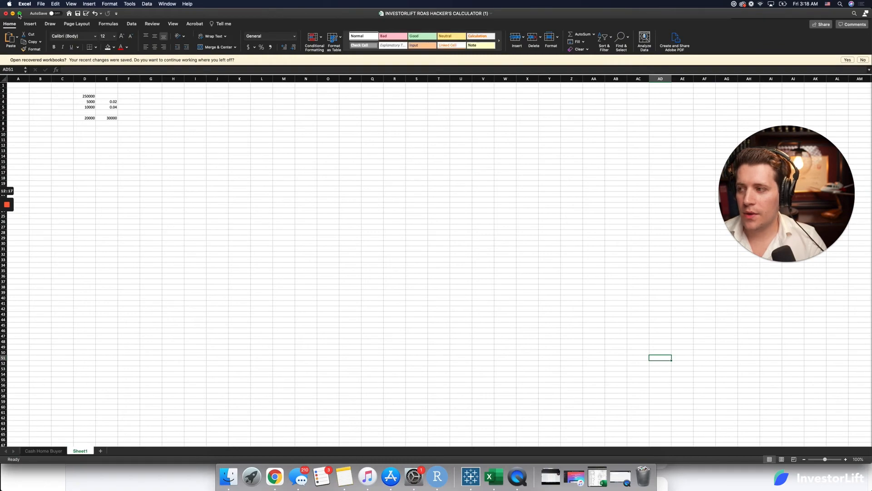
{"action": "left_click", "coordinate": [12, 13]}
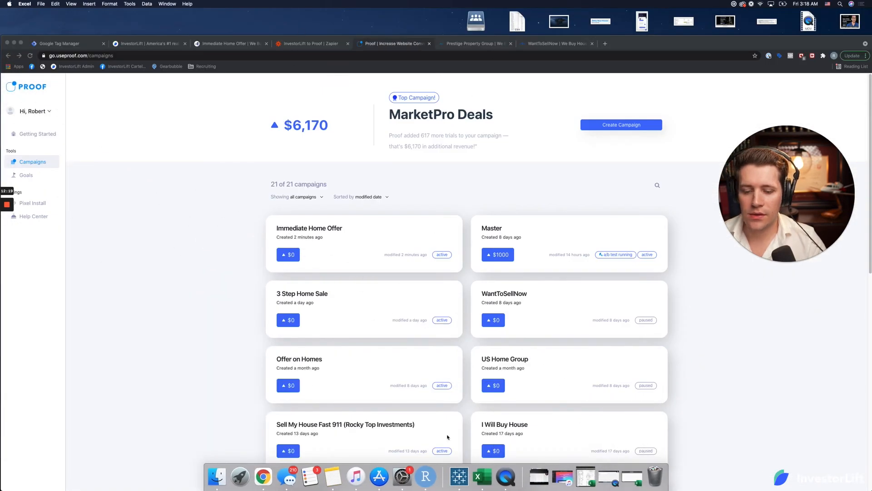
Step: Return to the Zap, continue with the connected Proof account and choose Immediate Home Offer as the campaign to receive conversions
{"action": "left_click", "coordinate": [313, 43]}
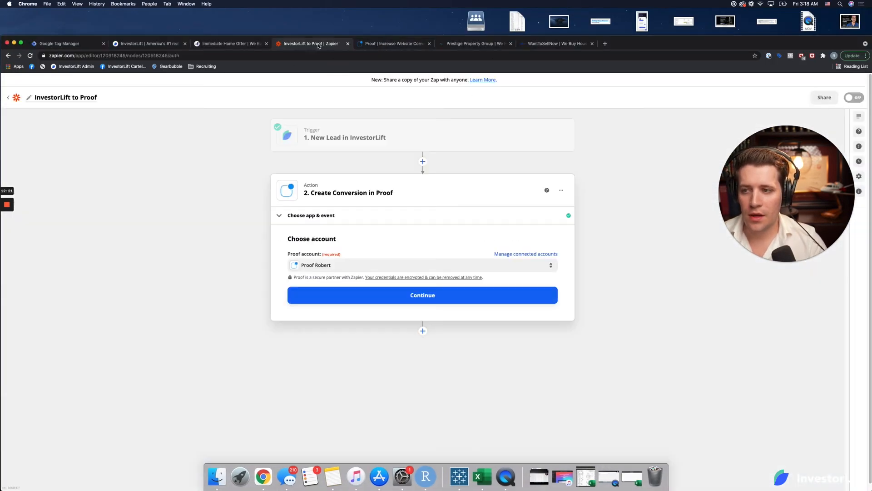
{"action": "left_click", "coordinate": [465, 295]}
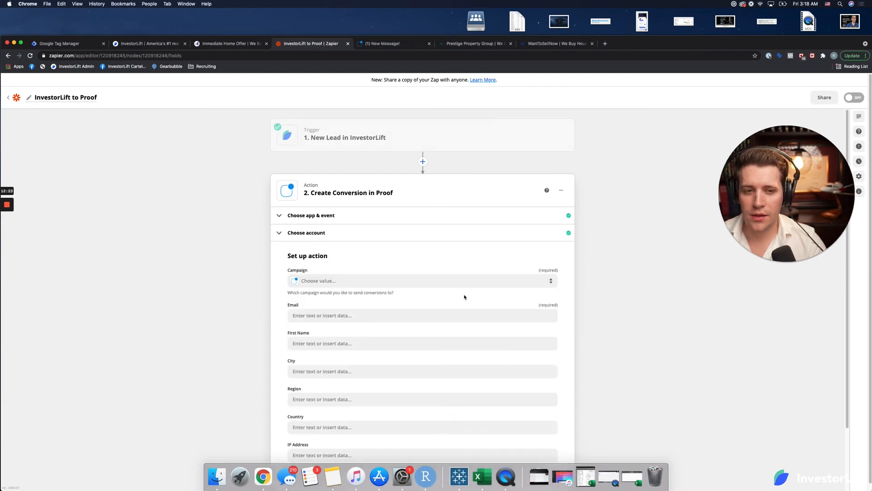
{"action": "left_click", "coordinate": [473, 280]}
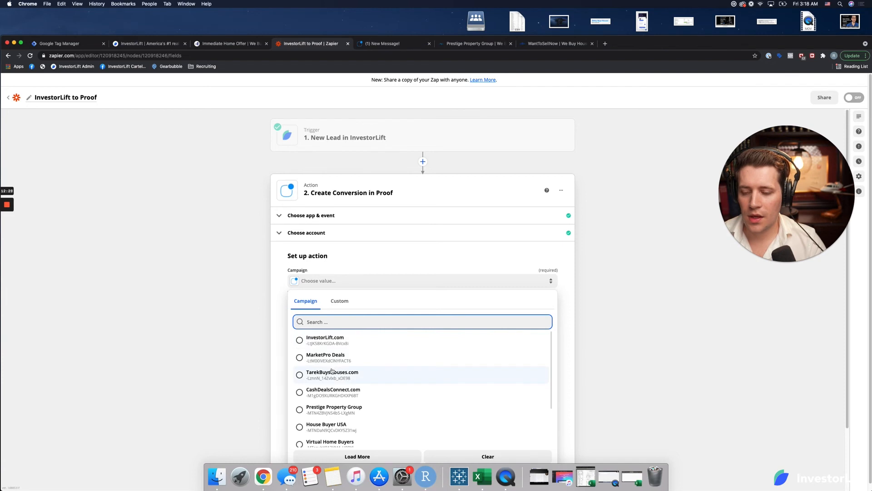
{"action": "scroll", "coordinate": [332, 377], "scroll_direction": "down", "scroll_amount": 5}
{"action": "left_click", "coordinate": [335, 438]}
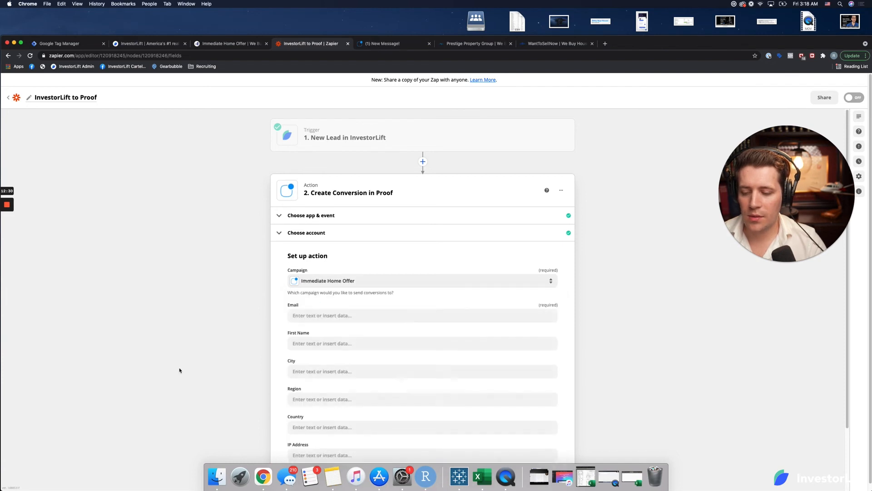
Step: Map the conversion's Email and First Name fields to the InvestorLift lead's E-mail and First Name data
{"action": "scroll", "coordinate": [241, 362], "scroll_direction": "down", "scroll_amount": 2}
{"action": "left_click", "coordinate": [335, 241]}
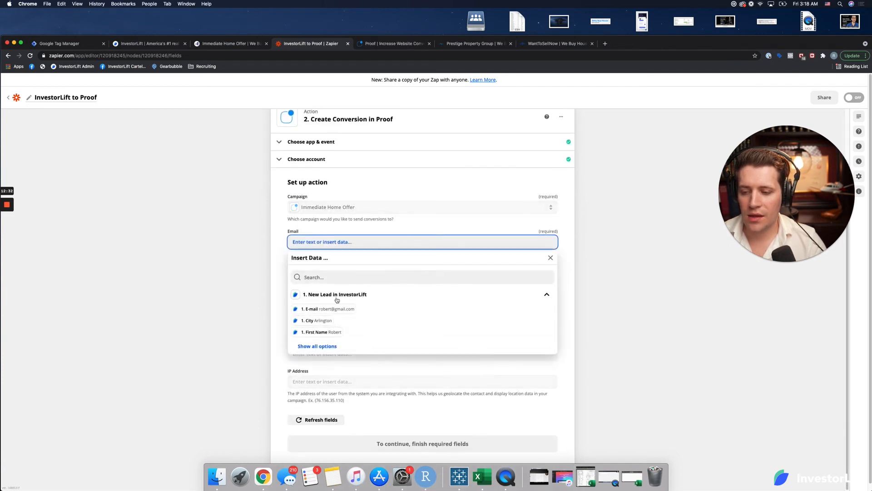
{"action": "left_click", "coordinate": [318, 306]}
{"action": "left_click", "coordinate": [318, 270]}
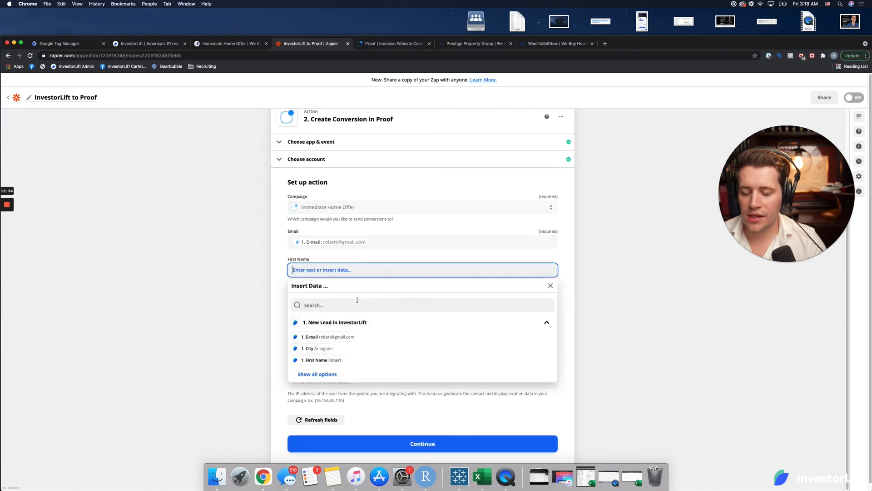
{"action": "left_click", "coordinate": [331, 360]}
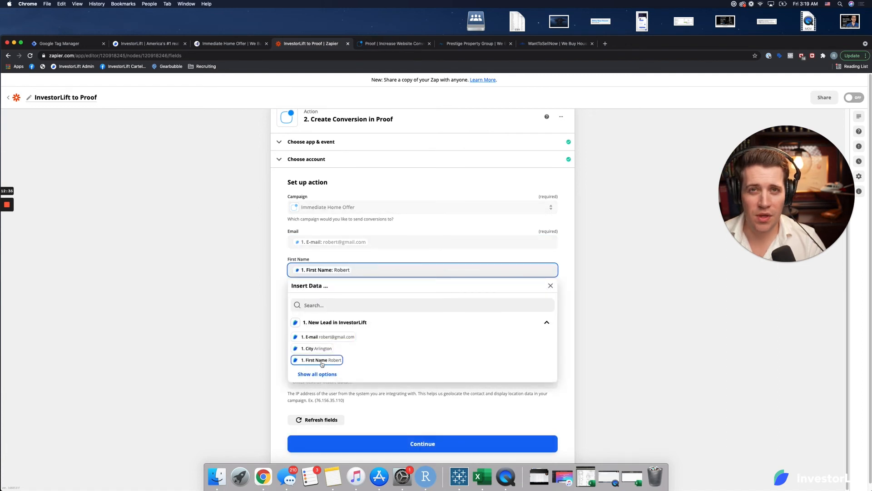
{"action": "left_click", "coordinate": [274, 348]}
Step: Search the lead data for city and map the conversion's City field to the InvestorLift lead's City
{"action": "scroll", "coordinate": [314, 335], "scroll_direction": "down", "scroll_amount": 1}
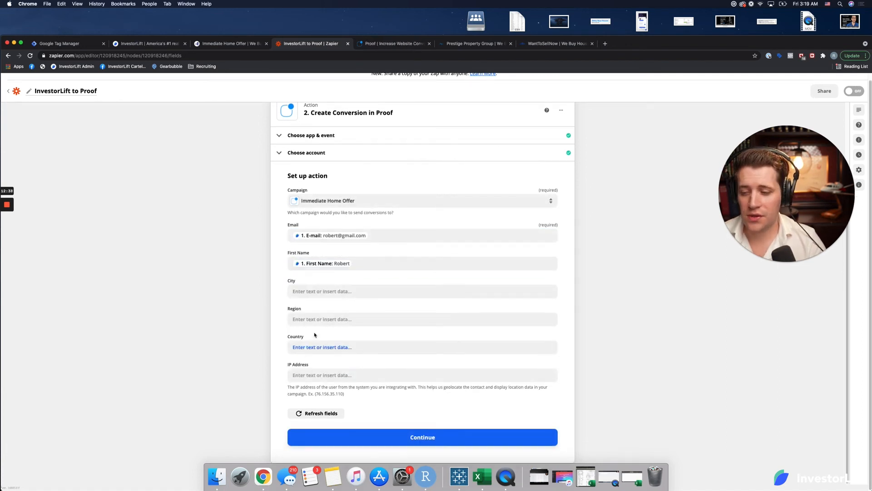
{"action": "left_click", "coordinate": [318, 292]}
{"action": "left_click", "coordinate": [317, 327]}
{"action": "type", "text": "ca"}
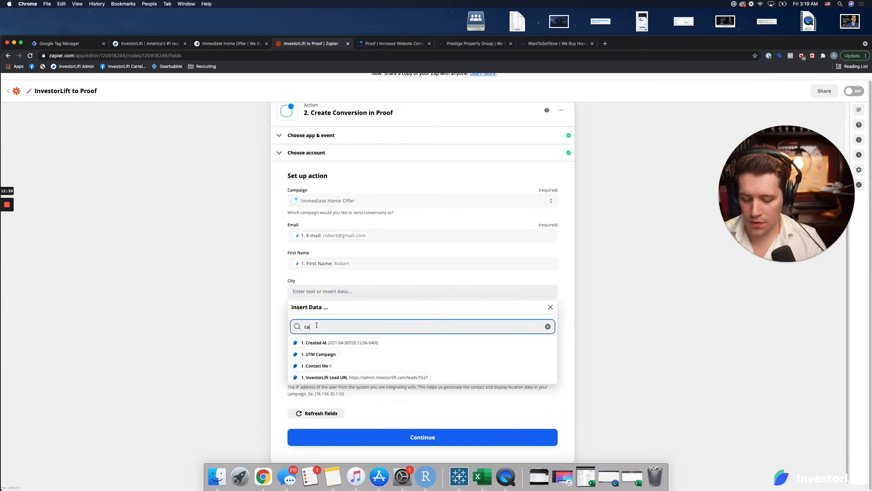
{"action": "type", "text": "t"}
{"action": "key", "text": "BackSpace"}
{"action": "key", "text": "BackSpace"}
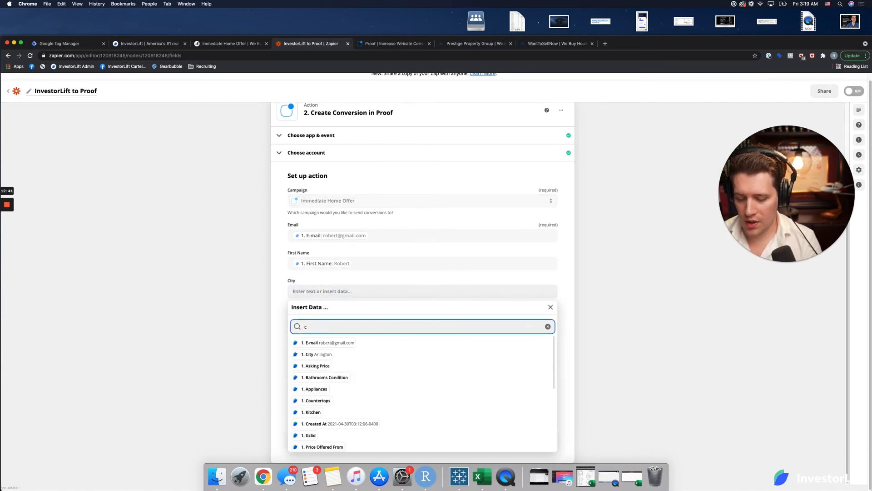
{"action": "type", "text": "ity"}
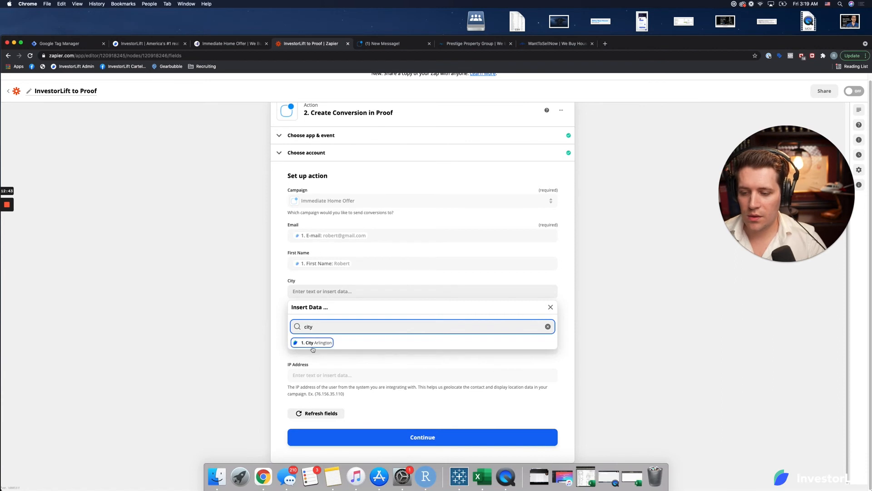
{"action": "left_click", "coordinate": [302, 343]}
{"action": "left_click", "coordinate": [275, 331]}
Step: Search the lead data for the state and map the conversion's Region field to the InvestorLift lead's State
{"action": "left_click", "coordinate": [324, 320]}
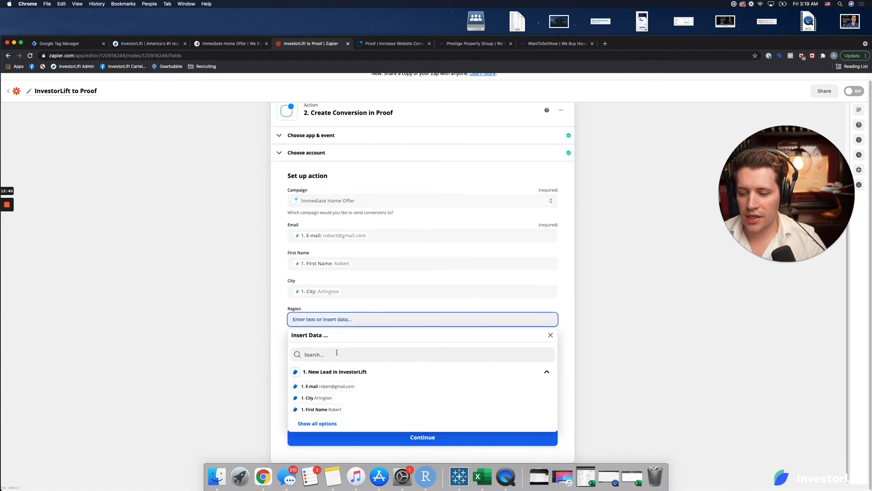
{"action": "left_click", "coordinate": [336, 354]}
{"action": "type", "text": "sta"}
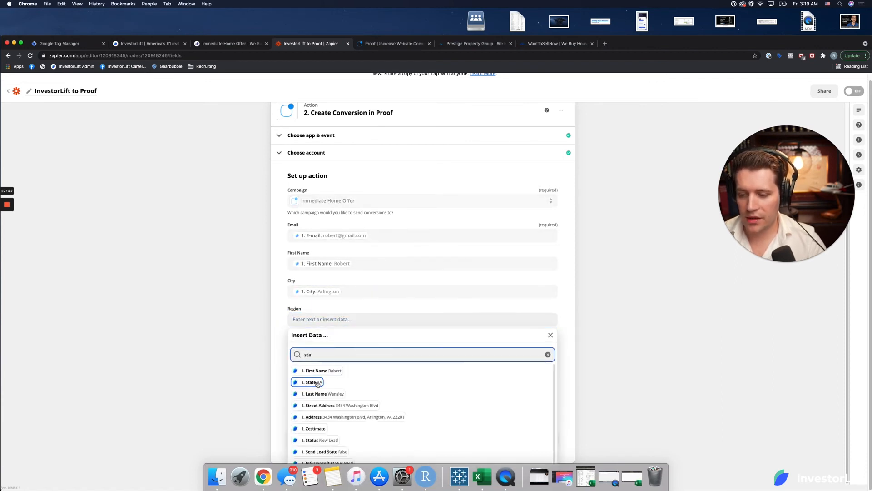
{"action": "left_click", "coordinate": [312, 382]}
{"action": "left_click", "coordinate": [274, 372]}
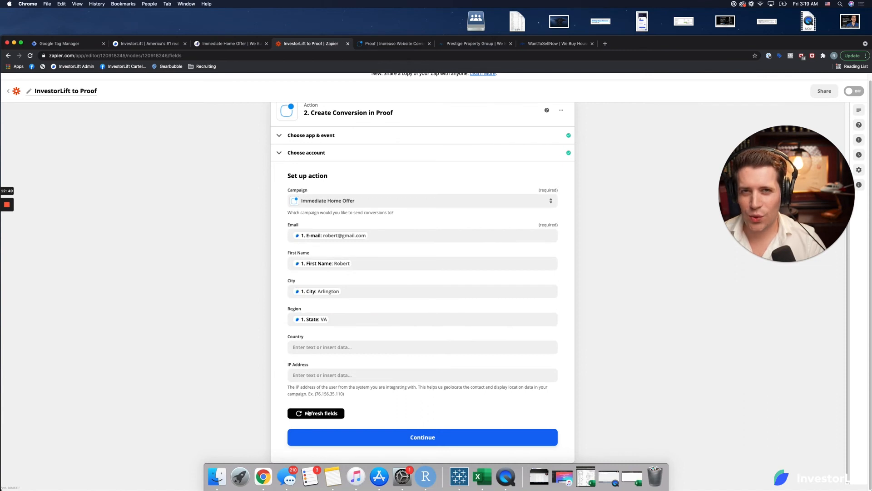
Step: Set the conversion's Country field to the fixed text USA
{"action": "left_click", "coordinate": [346, 343]}
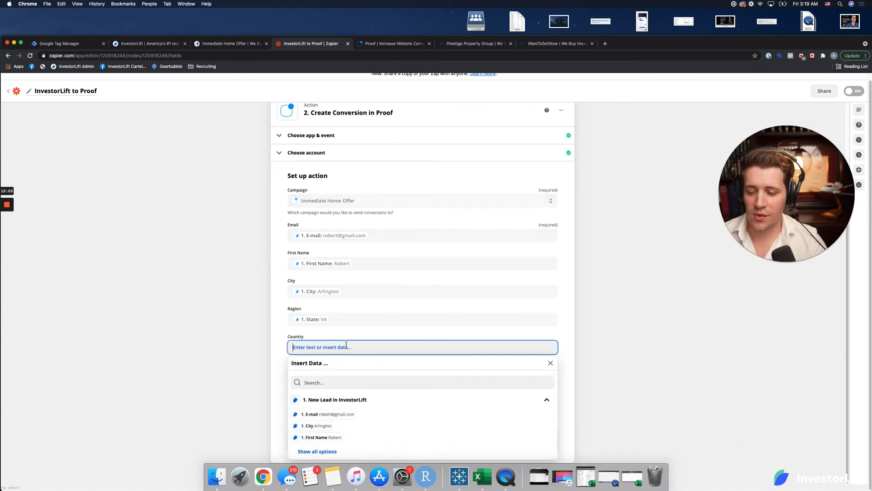
{"action": "type", "text": "USA"}
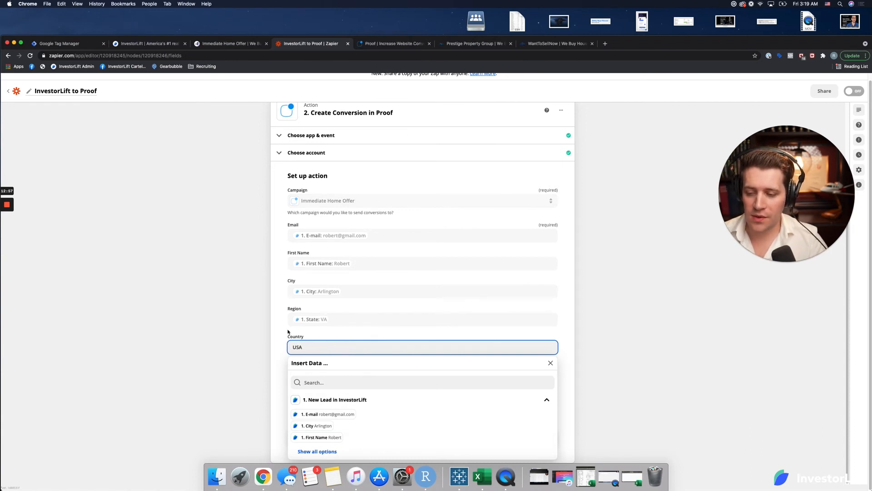
{"action": "left_click", "coordinate": [287, 333]}
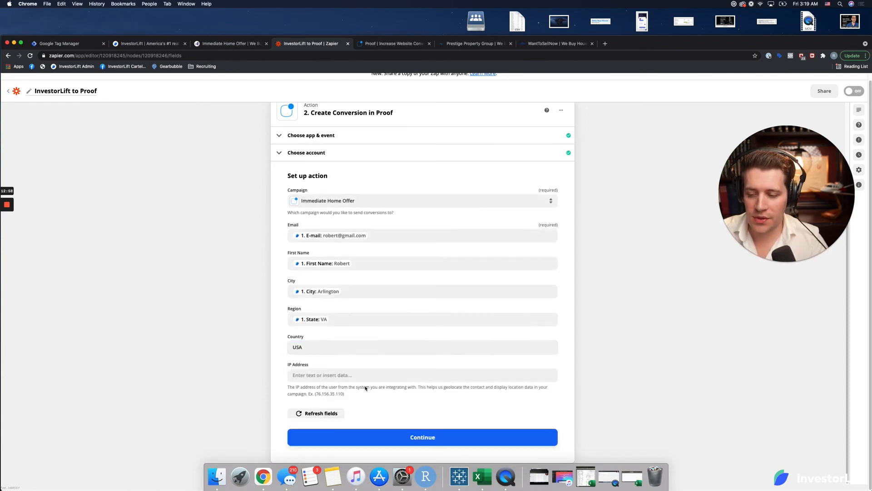
Step: Finish setting up the action, review the sample data and send a test conversion to Proof
{"action": "left_click", "coordinate": [440, 439]}
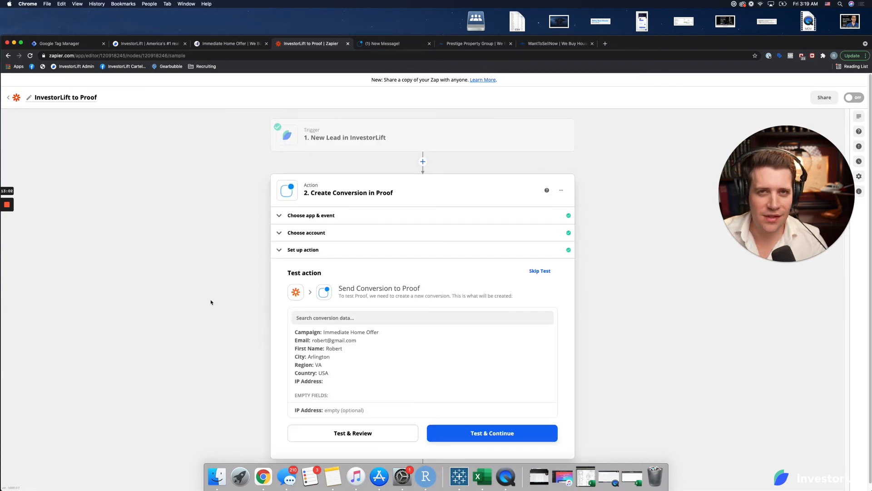
{"action": "scroll", "coordinate": [363, 351], "scroll_direction": "down", "scroll_amount": 1}
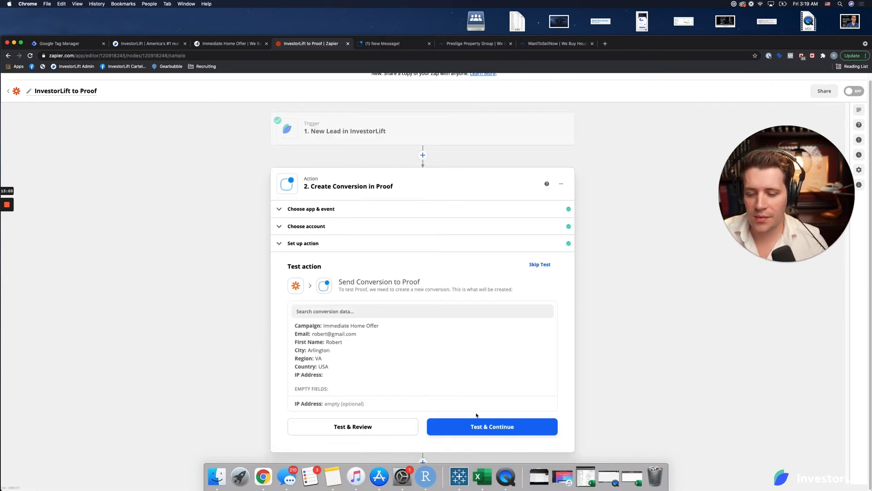
{"action": "left_click", "coordinate": [352, 426]}
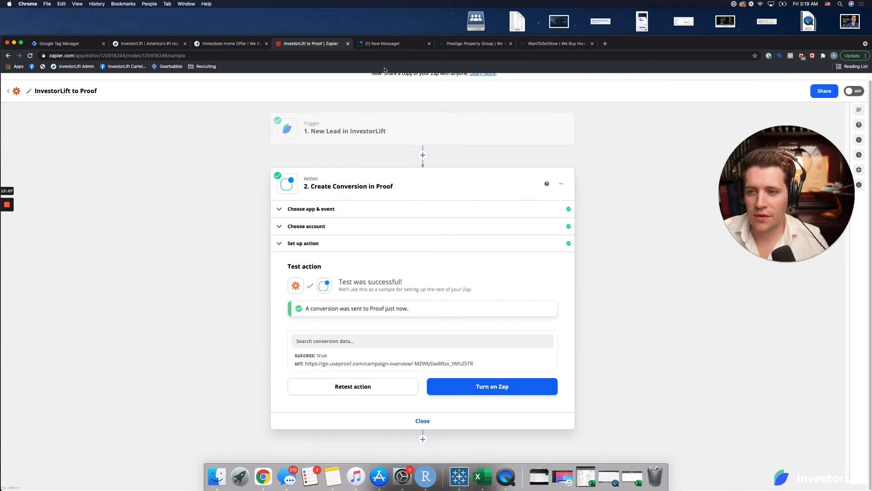
Step: Switch to Proof, open the Immediate Home Offer campaign and check its contacts list for the test conversion
{"action": "left_click", "coordinate": [384, 43]}
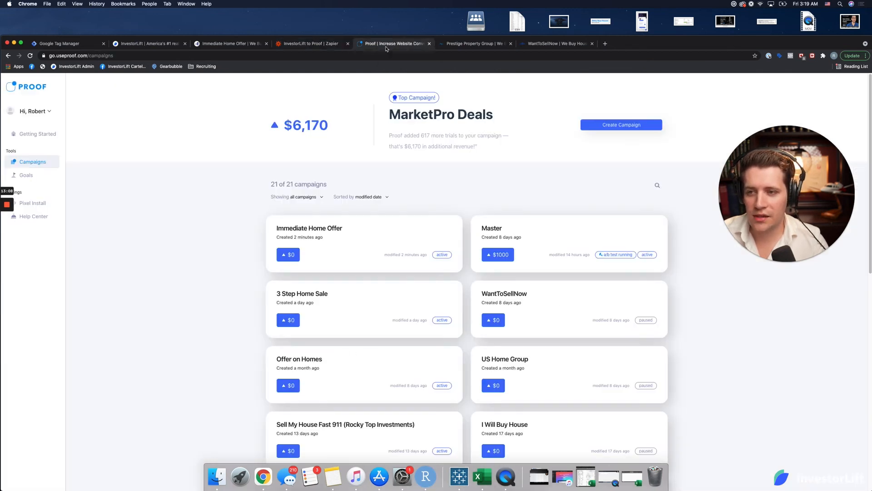
{"action": "left_click", "coordinate": [368, 240]}
{"action": "scroll", "coordinate": [253, 254], "scroll_direction": "down", "scroll_amount": 3}
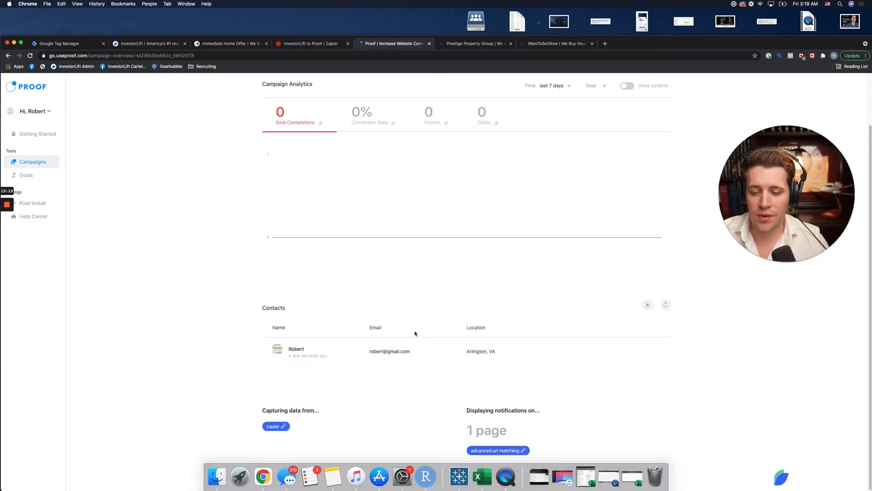
Step: Return to the InvestorLift to Proof Zap and turn it on
{"action": "left_click", "coordinate": [318, 44]}
{"action": "left_click", "coordinate": [491, 388]}
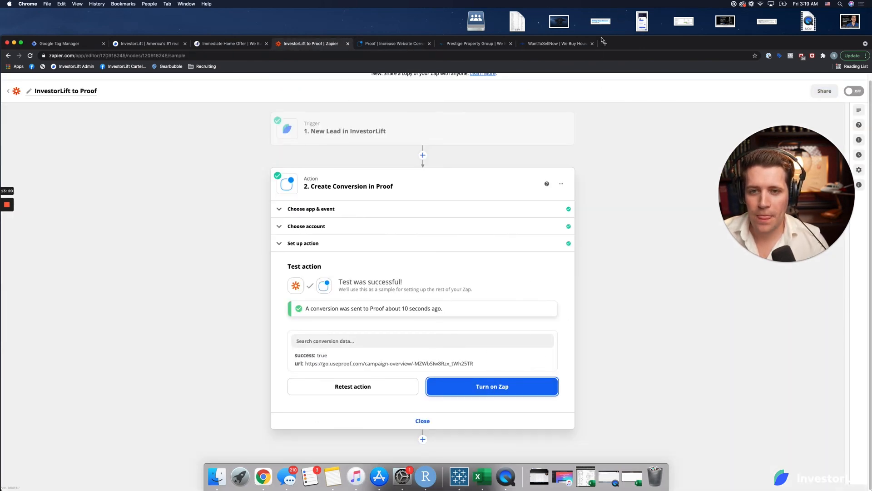
Step: Open and reload the Immediate Home Offer home page, and check the published Proof - All Pages tag in Google Tag Manager
{"action": "left_click", "coordinate": [229, 43]}
{"action": "left_click_drag", "start_coordinate": [708, 43], "coordinate": [708, 17]}
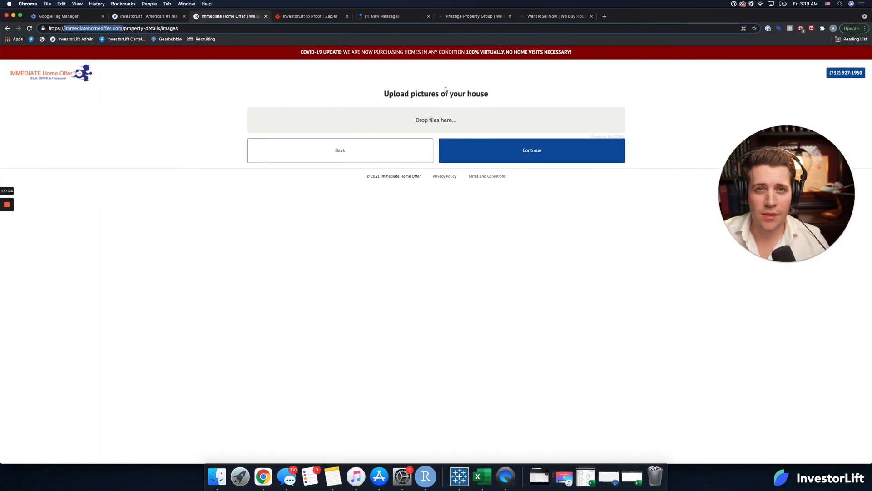
{"action": "left_click", "coordinate": [55, 77]}
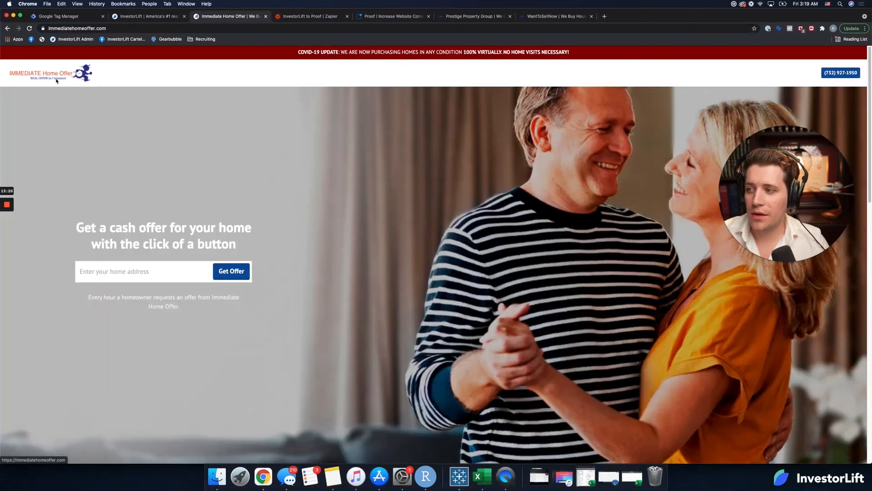
{"action": "left_click", "coordinate": [30, 29]}
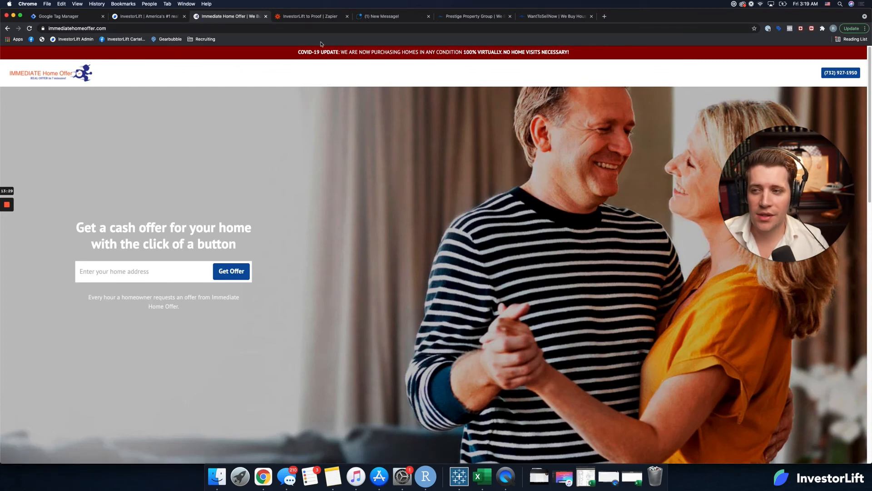
{"action": "left_click", "coordinate": [78, 18]}
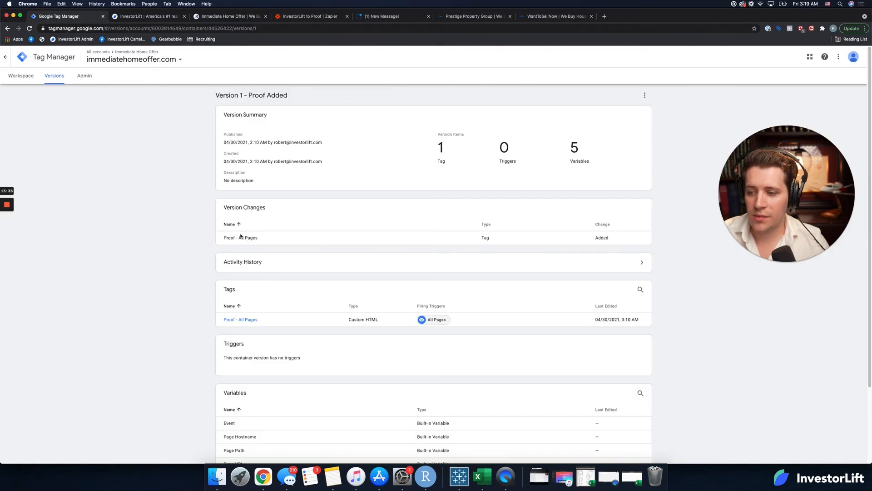
Step: Load immediatehomeoffer.com in a new incognito window to check the live Proof notifications
{"action": "left_click", "coordinate": [249, 17]}
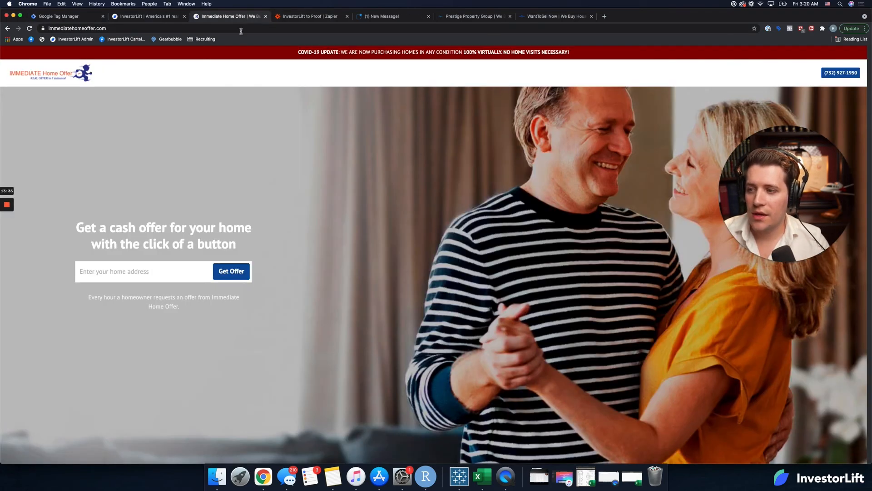
{"action": "left_click", "coordinate": [241, 29]}
{"action": "key", "text": "super+c"}
{"action": "left_click", "coordinate": [47, 3]}
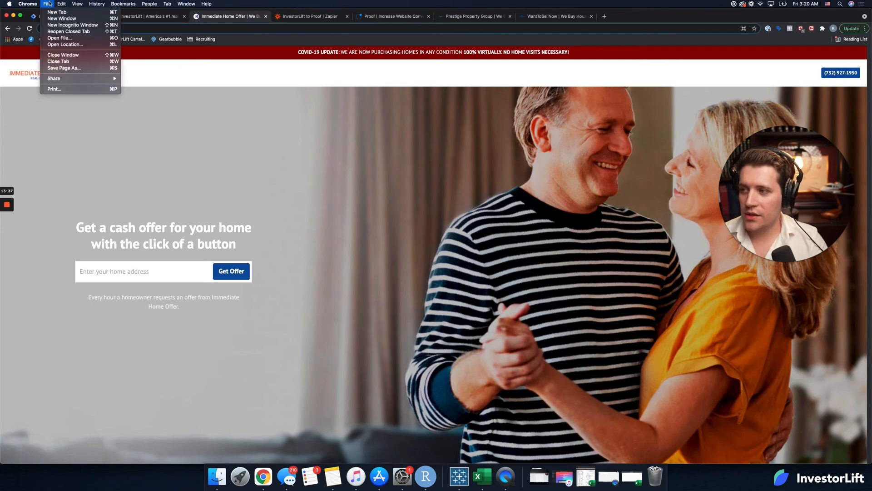
{"action": "left_click", "coordinate": [73, 25]}
{"action": "key", "text": "super+v"}
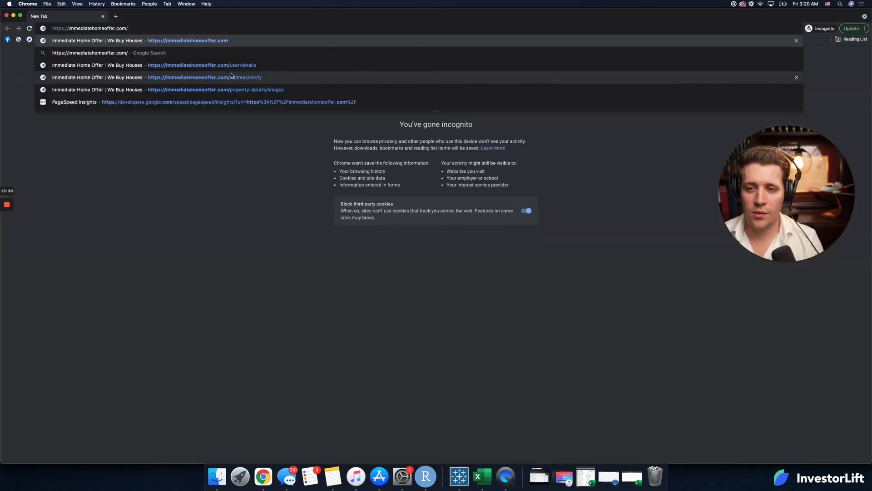
{"action": "key", "text": "Return"}
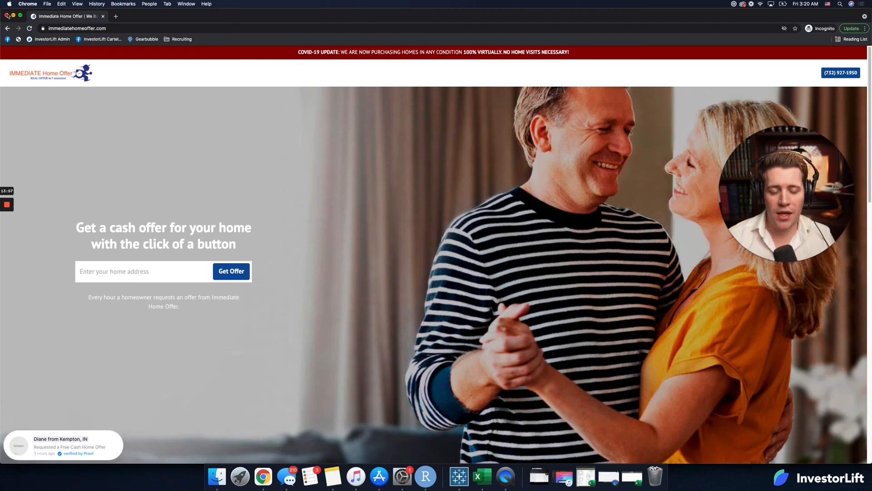
{"action": "left_click_drag", "start_coordinate": [812, 198], "coordinate": [807, 99]}
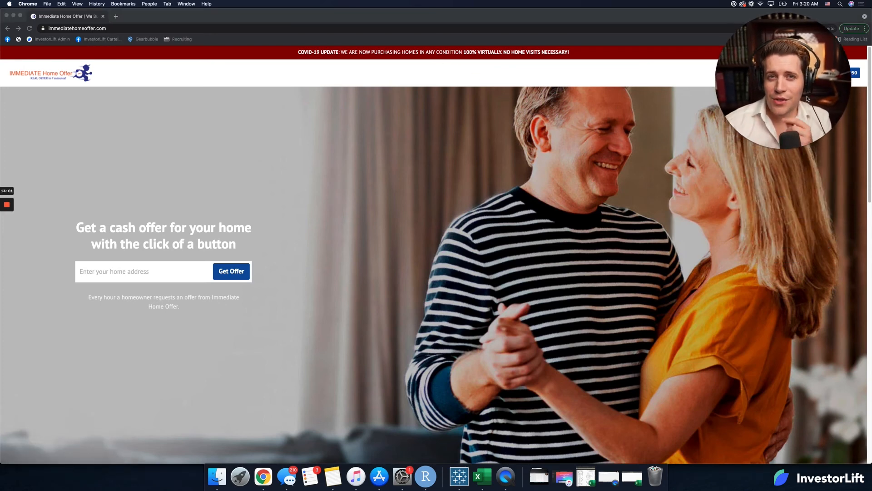